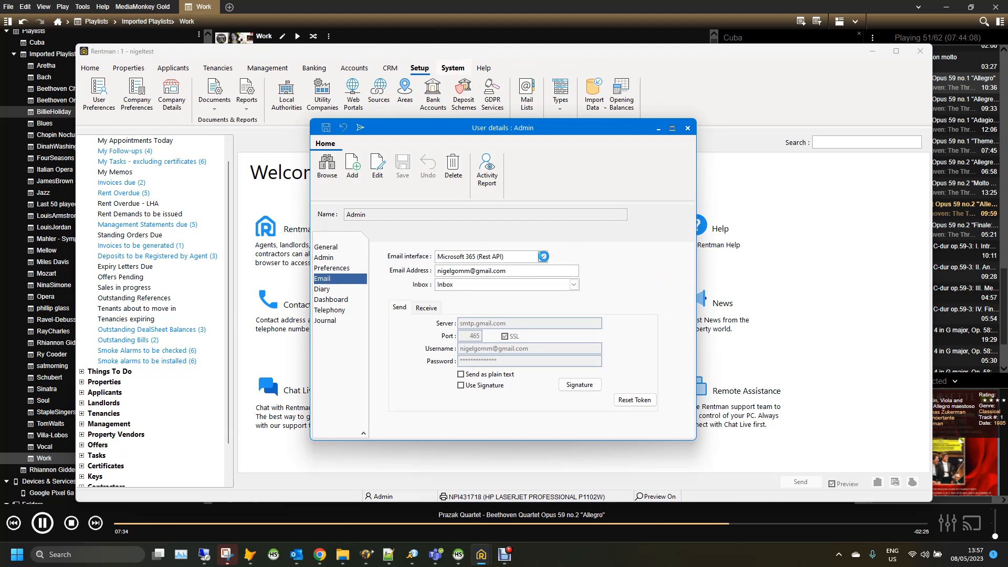
Change the Admin user's email interface from Microsoft 365 to GMail and save the user details
{"action": "left_click", "coordinate": [543, 256]}
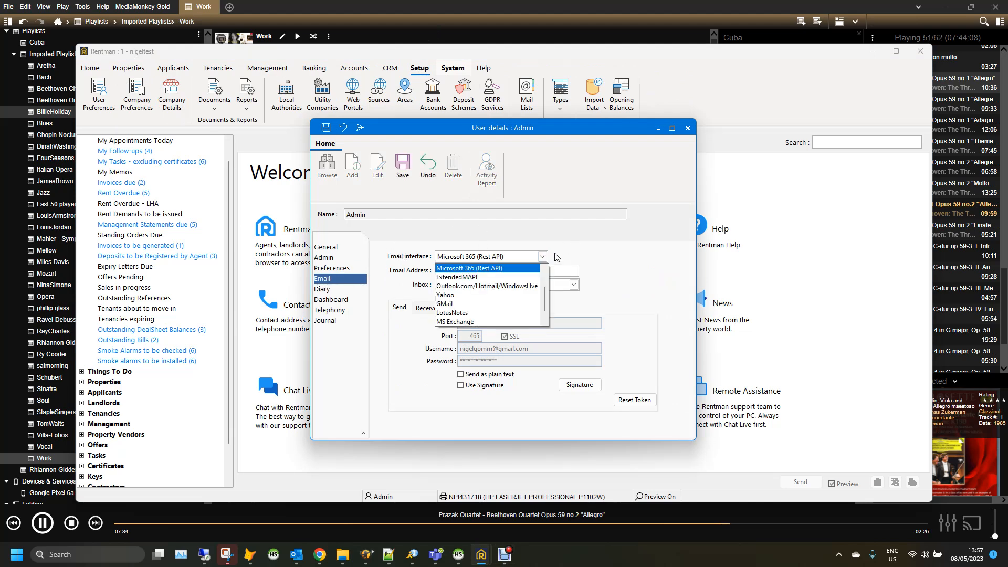
{"action": "left_click", "coordinate": [447, 305]}
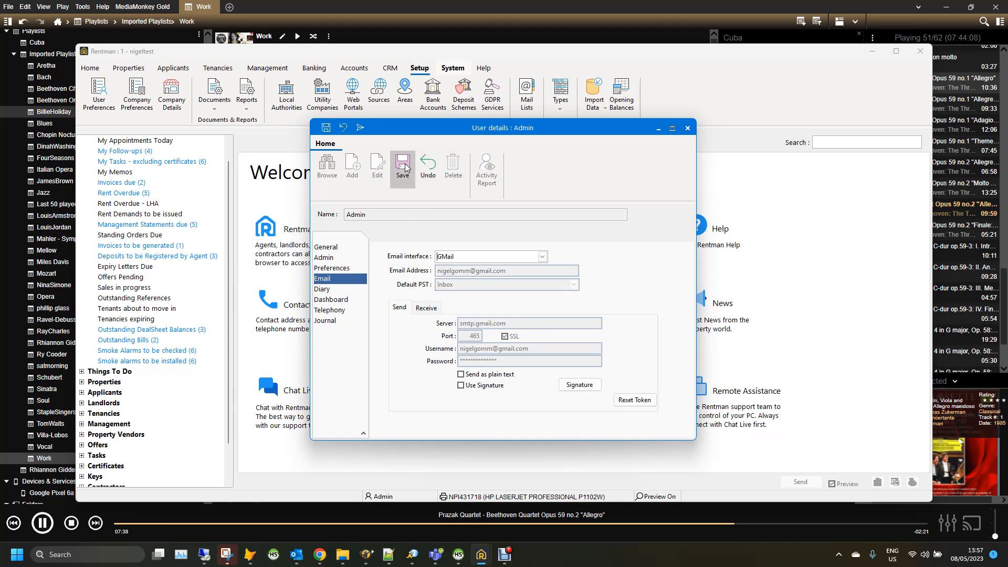
{"action": "left_click", "coordinate": [403, 167]}
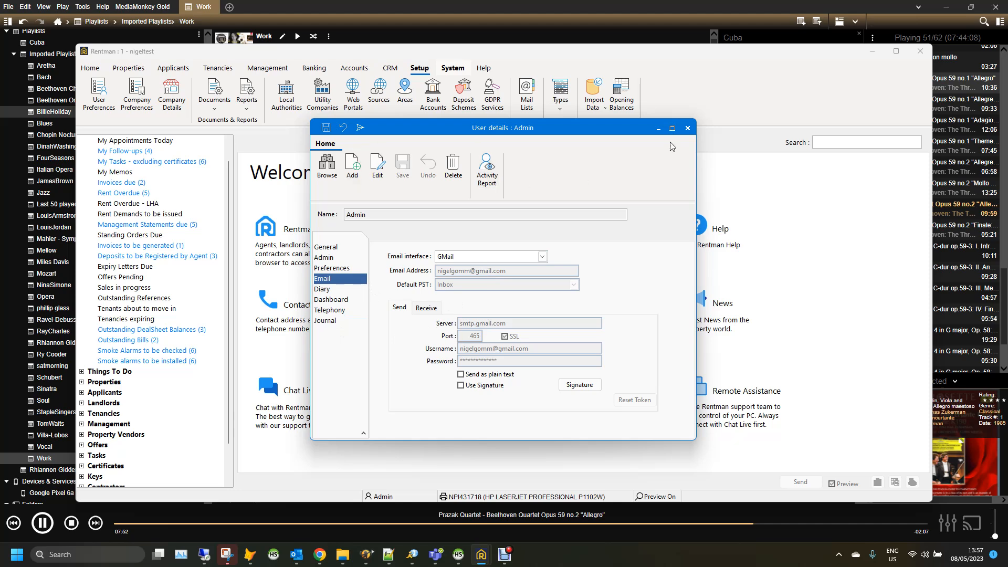
{"action": "left_click_drag", "start_coordinate": [460, 134], "coordinate": [541, 142]}
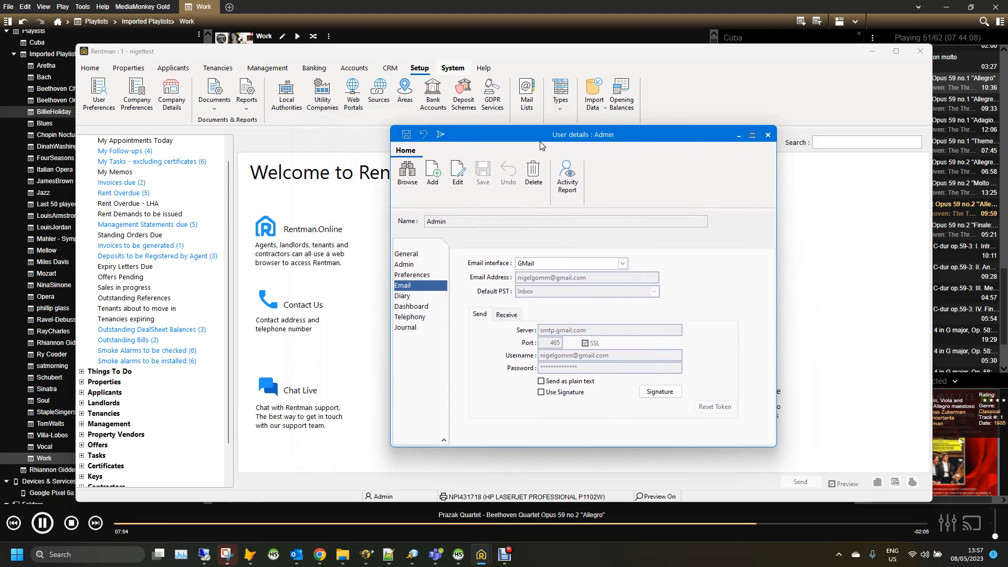
Close User details, open a landlord from Landlords & Vendors, and start an email to their address
{"action": "left_click", "coordinate": [90, 68]}
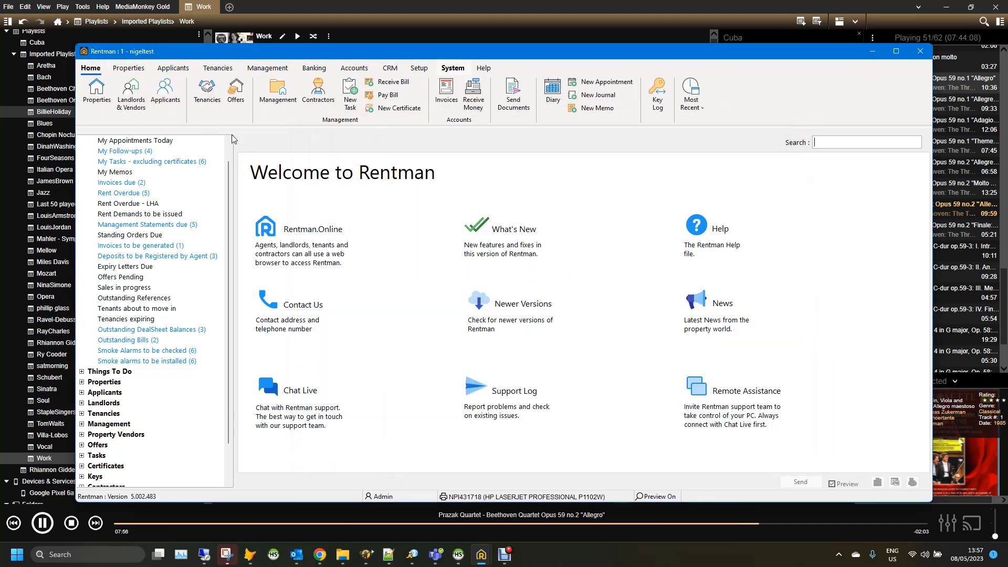
{"action": "left_click", "coordinate": [140, 93]}
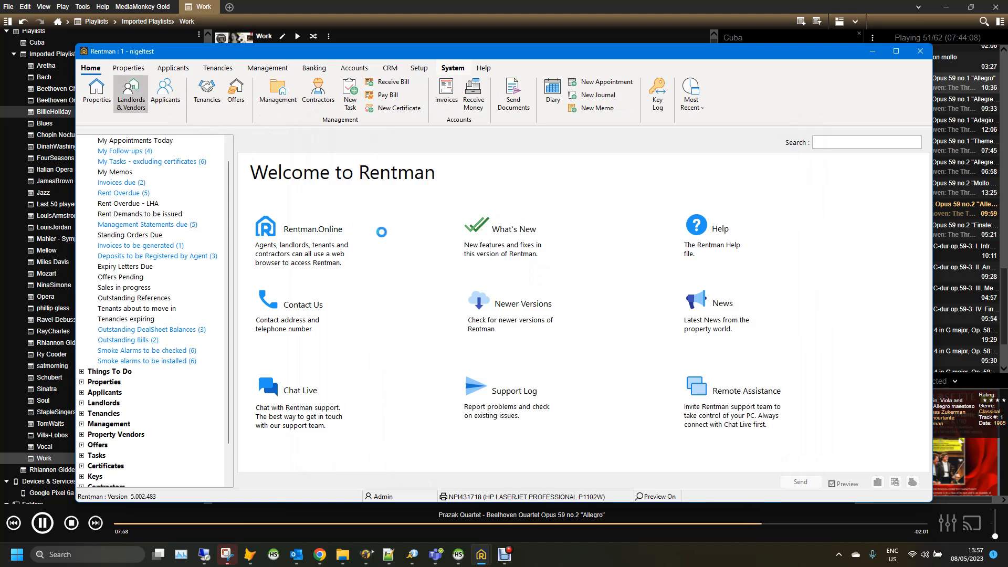
{"action": "double_click", "coordinate": [424, 279]}
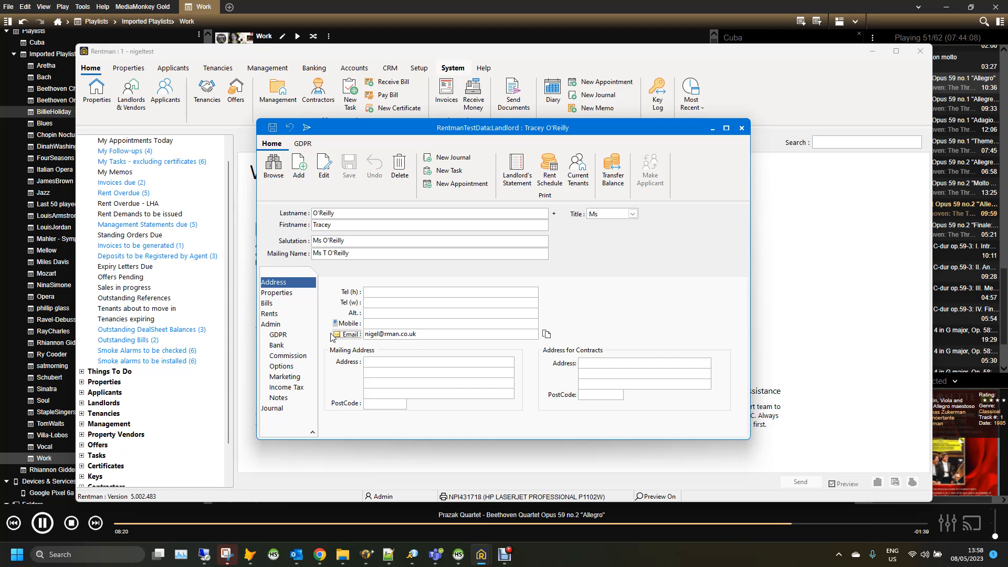
{"action": "left_click", "coordinate": [348, 335]}
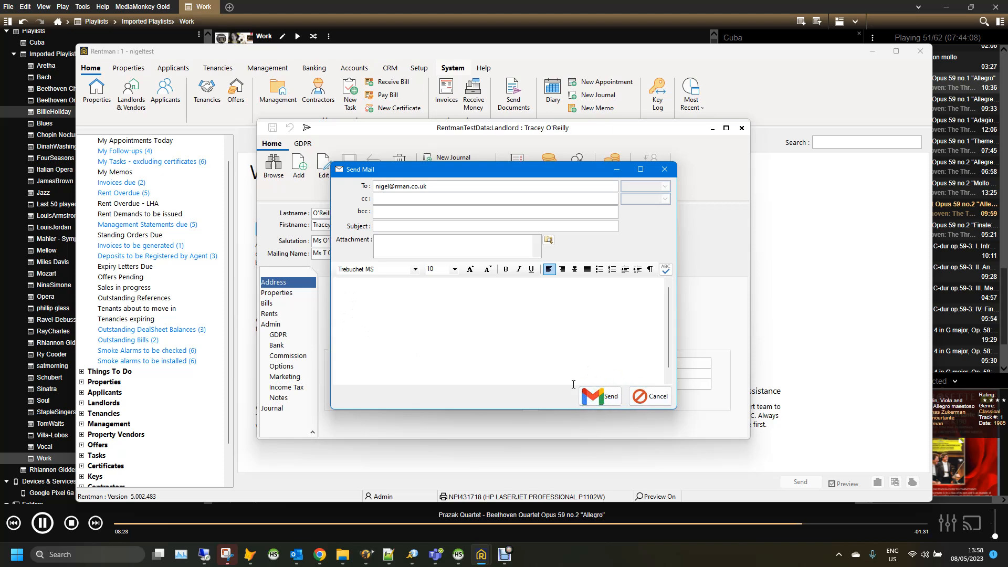
Send the landlord an email with subject 'test 123' and body 'blah blah'
{"action": "left_click", "coordinate": [383, 224]}
{"action": "type", "text": "tes"}
{"action": "type", "text": "t 123"}
{"action": "type", "text": "blah blah"}
{"action": "left_click", "coordinate": [600, 397]}
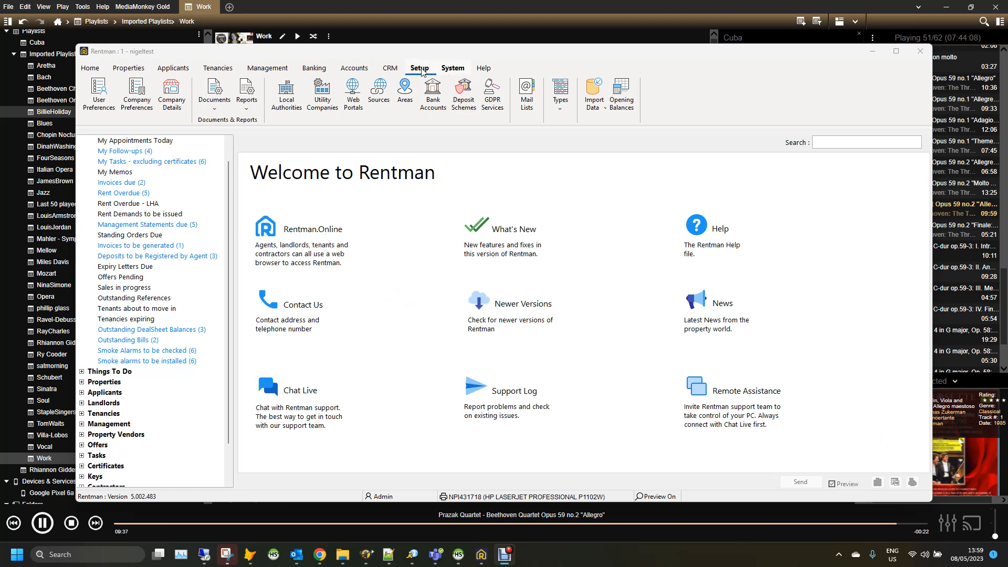
Reselect GMail as the Admin user's email interface, save the settings, and close User details
{"action": "left_click", "coordinate": [100, 92]}
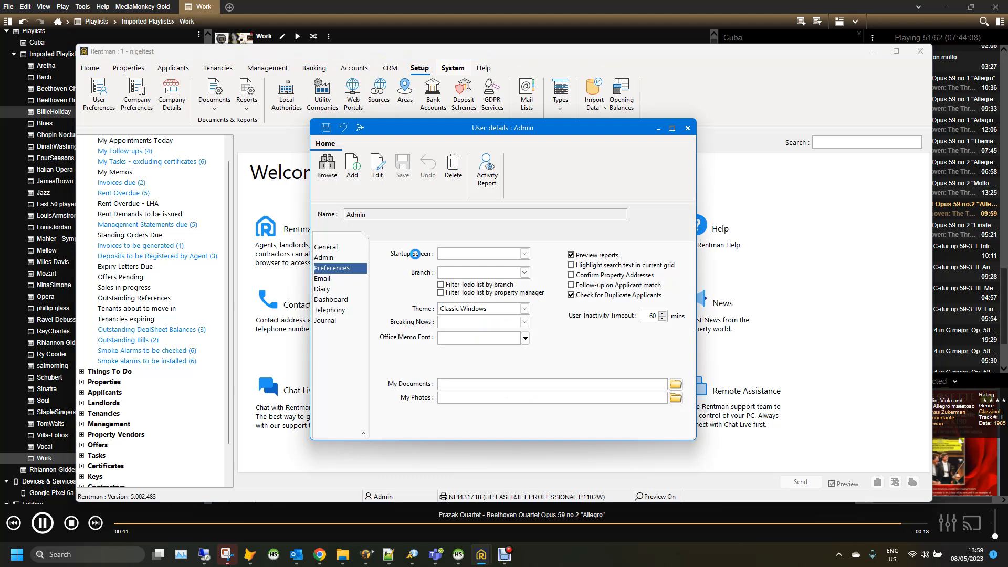
{"action": "left_click", "coordinate": [324, 280]}
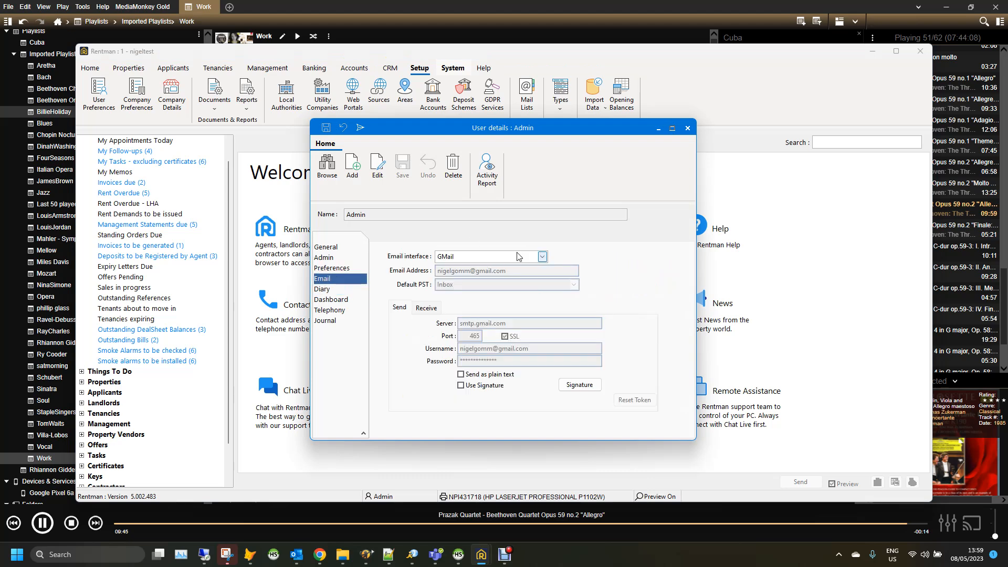
{"action": "left_click", "coordinate": [543, 258]}
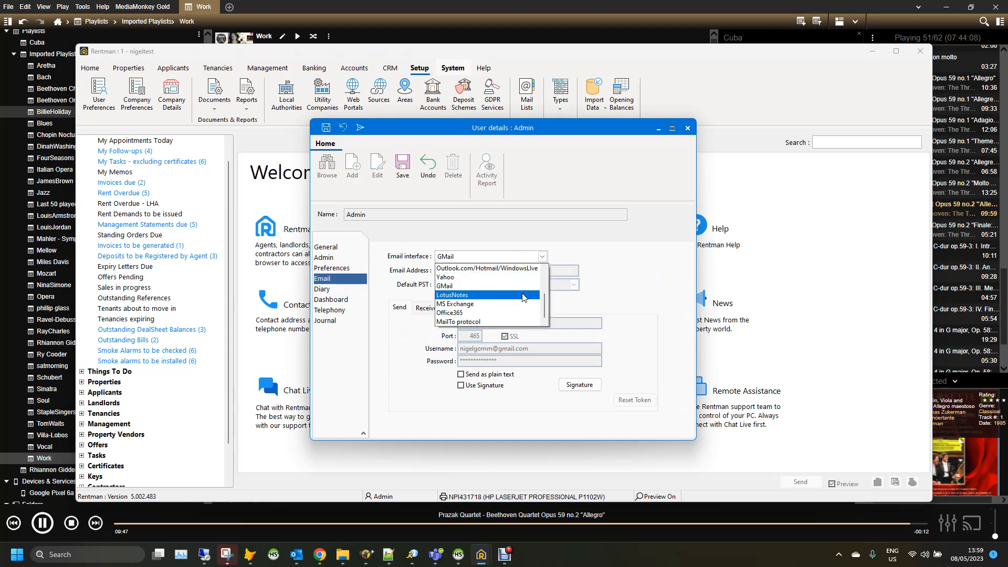
{"action": "scroll", "coordinate": [520, 302], "scroll_direction": "down", "scroll_amount": 2}
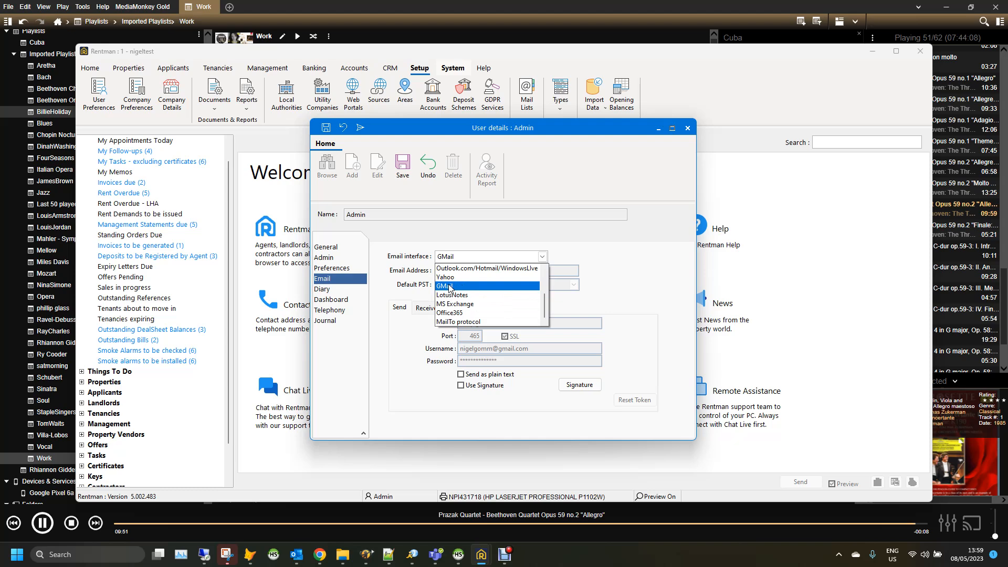
{"action": "left_click", "coordinate": [449, 287]}
{"action": "left_click", "coordinate": [407, 178]}
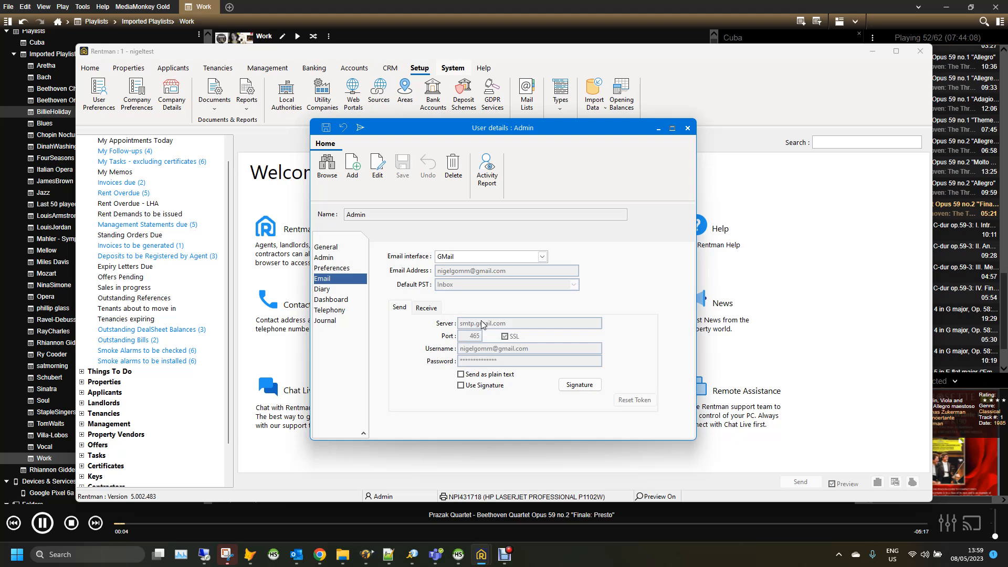
{"action": "left_click", "coordinate": [687, 128]}
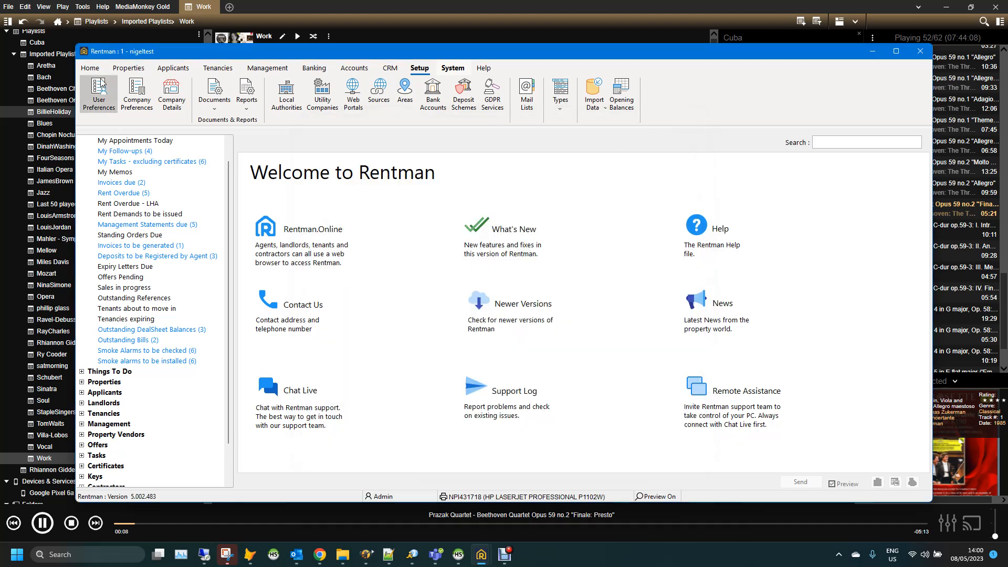
Open the landlord's record from Landlords & Vendors and start a new email to their address
{"action": "left_click", "coordinate": [91, 69]}
{"action": "left_click", "coordinate": [138, 95]}
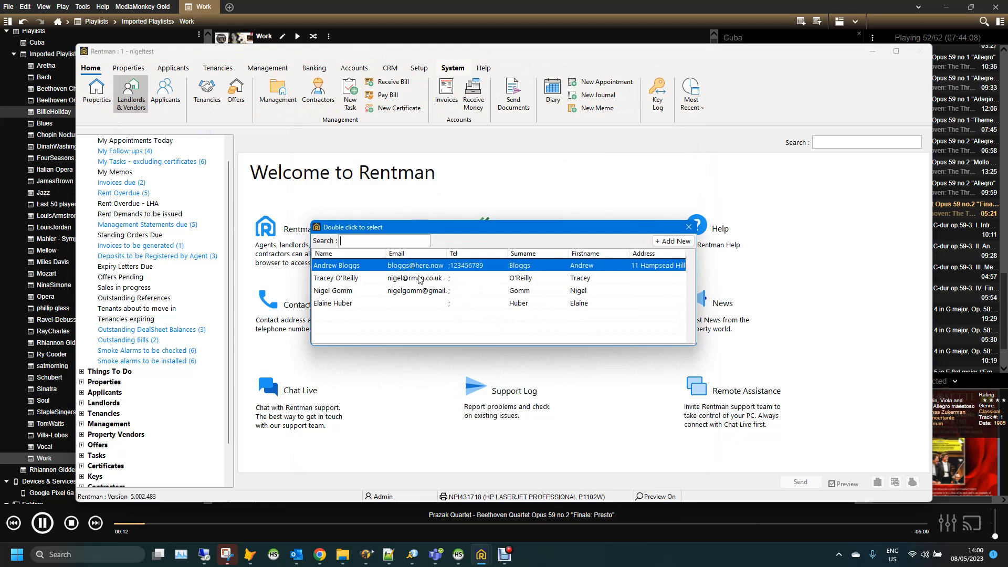
{"action": "left_click", "coordinate": [420, 279]}
{"action": "double_click", "coordinate": [419, 279]}
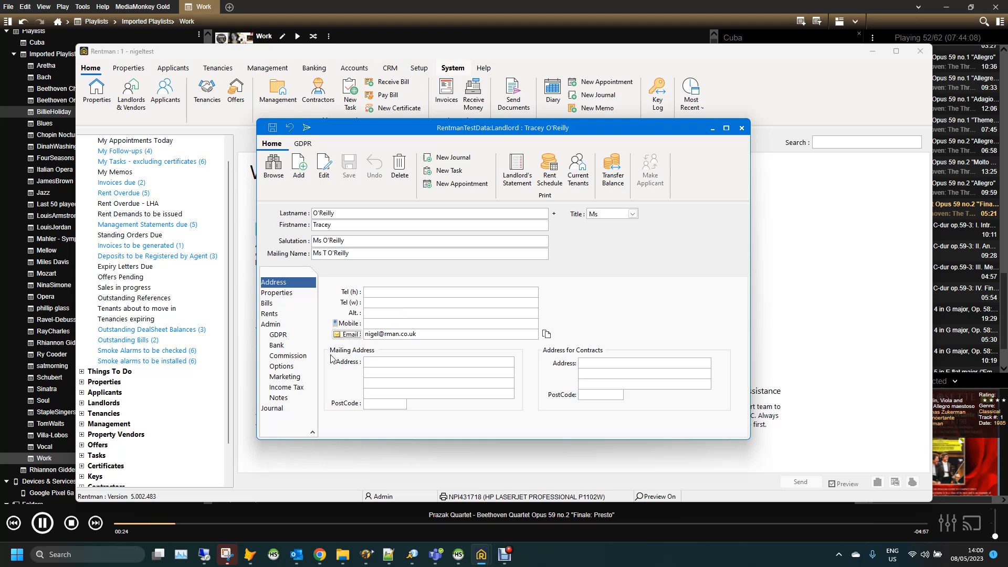
{"action": "left_click", "coordinate": [349, 335]}
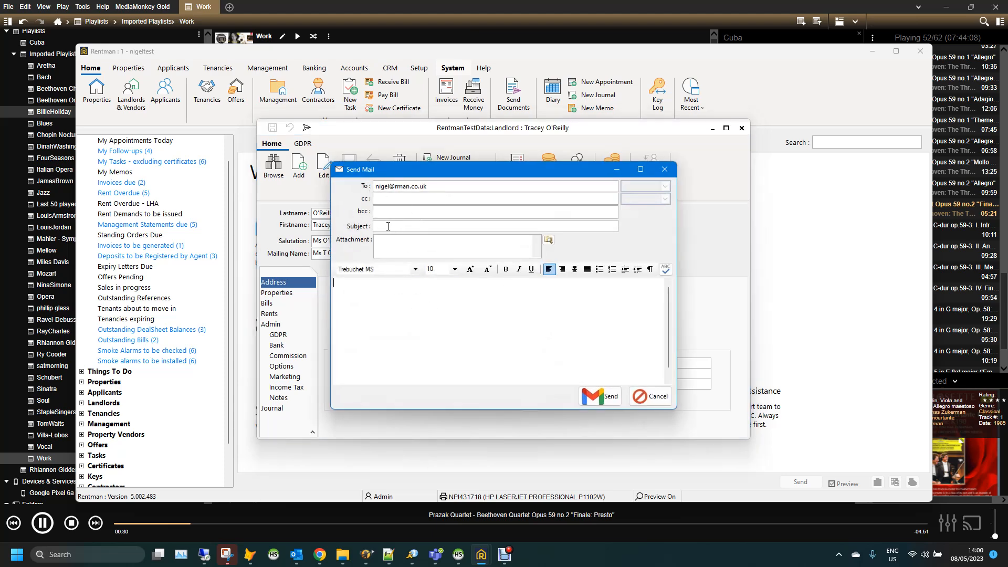
Send the landlord an email with subject 'test.1234' and body 'blah blah bla', bringing up Google sign-in
{"action": "type", "text": "test.1234"}
{"action": "left_click", "coordinate": [378, 295]}
{"action": "type", "text": "blah blah blah"}
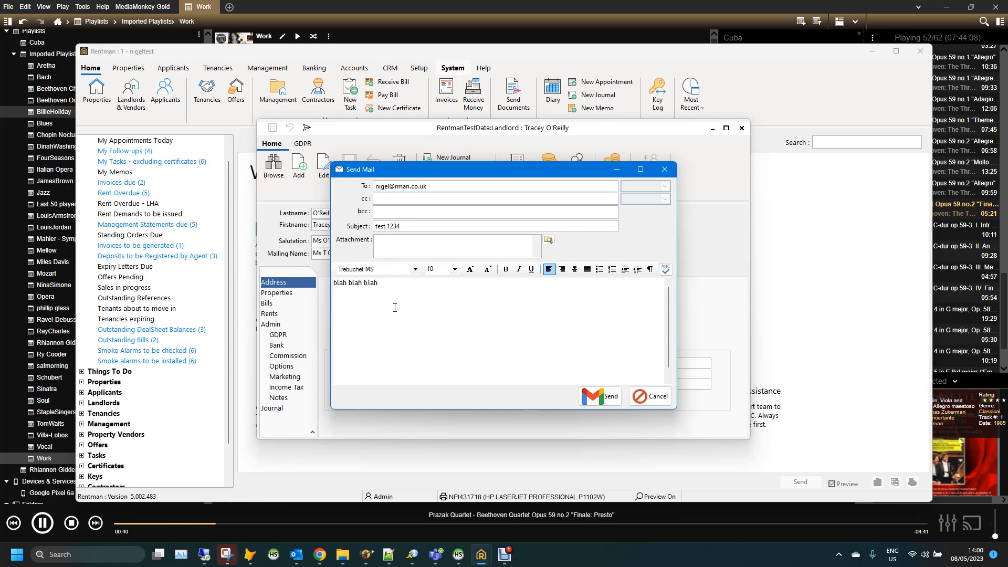
{"action": "left_click", "coordinate": [606, 398]}
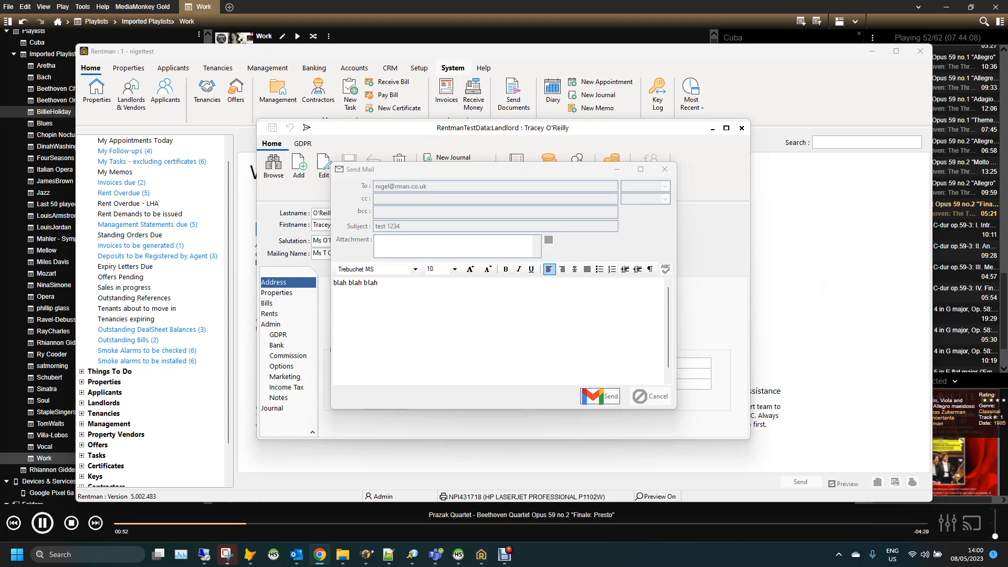
{"action": "left_click_drag", "start_coordinate": [1007, 63], "coordinate": [489, 93]}
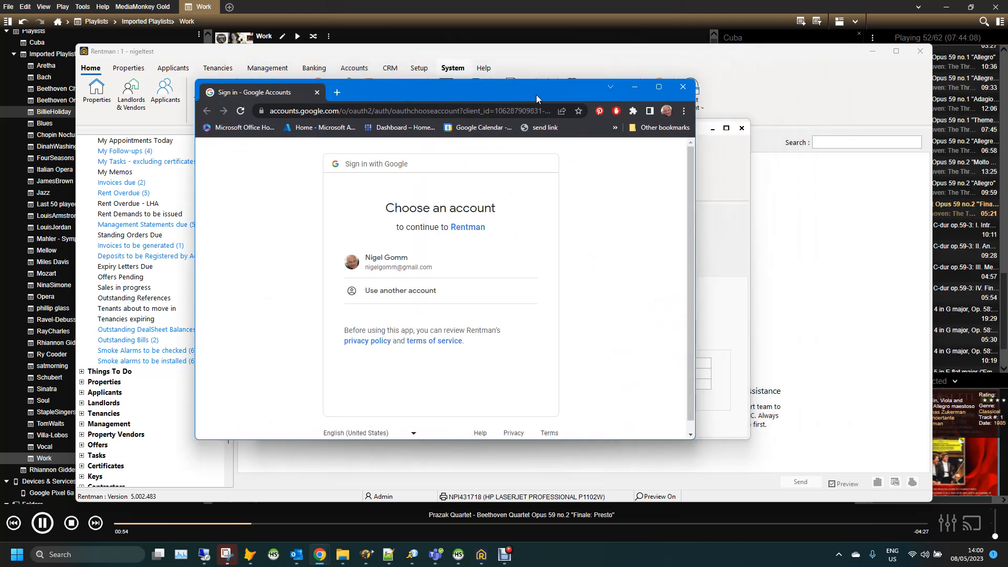
Choose the Google account and grant Rentman access, proceeding past the unverified-app warning
{"action": "double_click", "coordinate": [479, 86]}
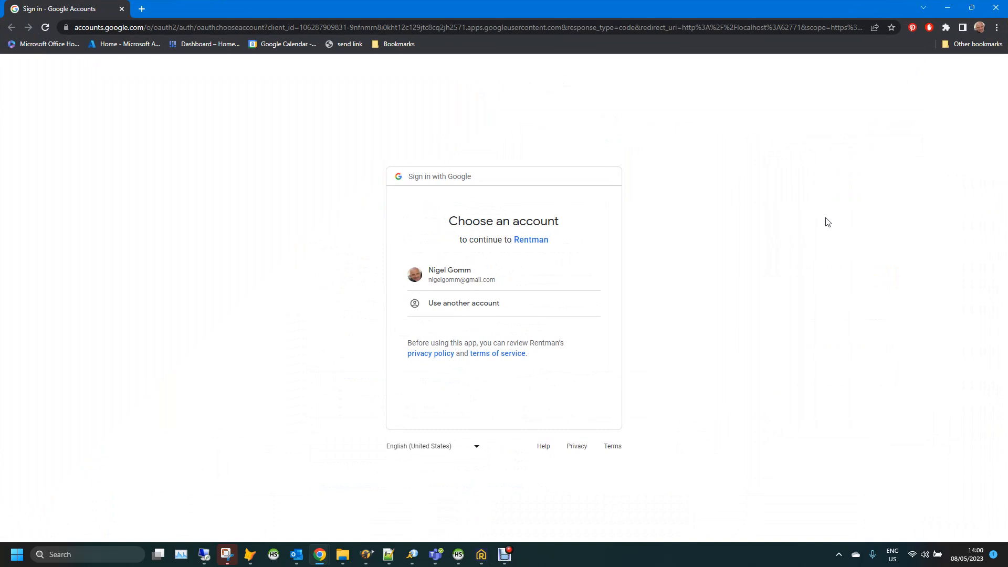
{"action": "left_click", "coordinate": [462, 278]}
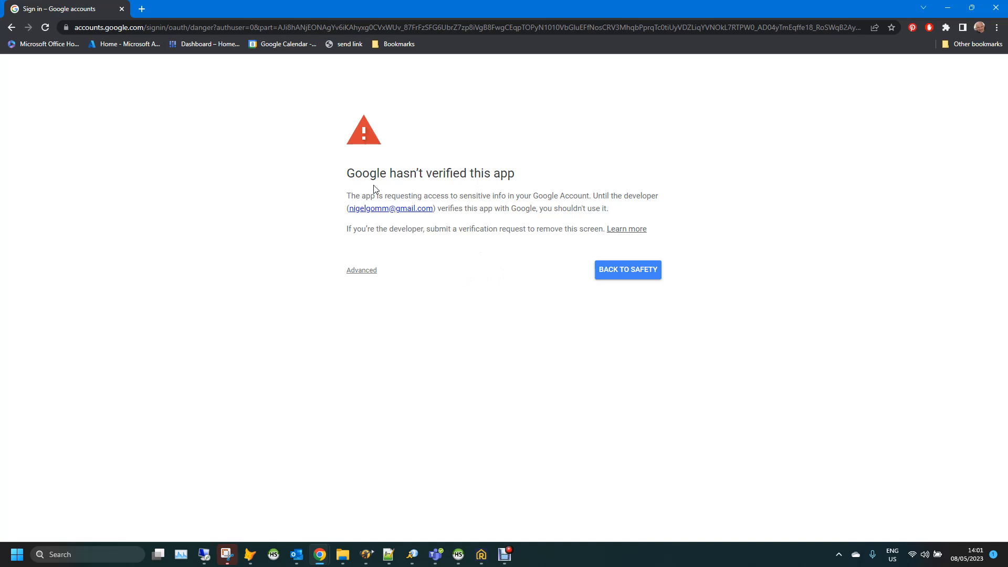
{"action": "left_click", "coordinate": [361, 273]}
{"action": "left_click", "coordinate": [376, 347]}
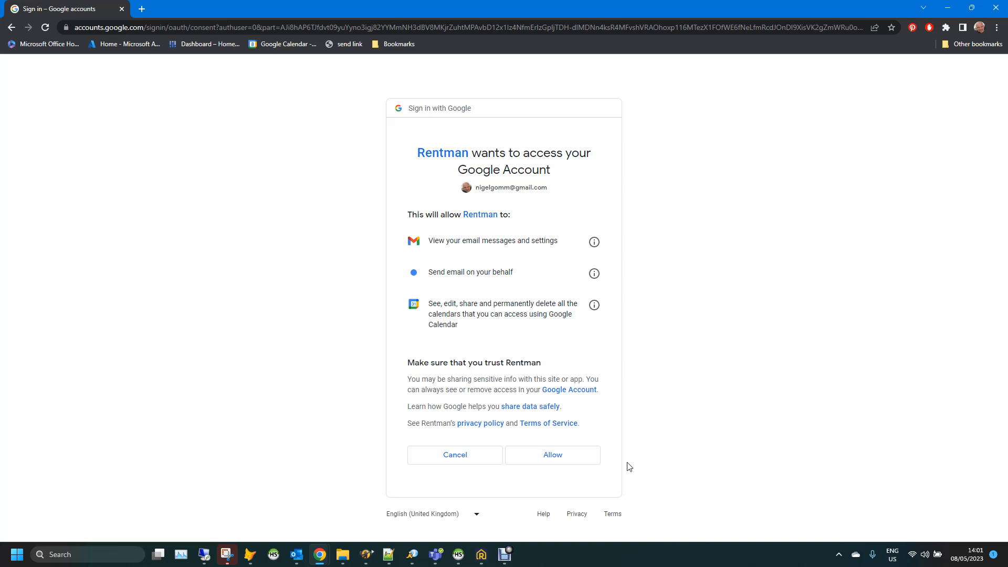
{"action": "left_click", "coordinate": [553, 455]}
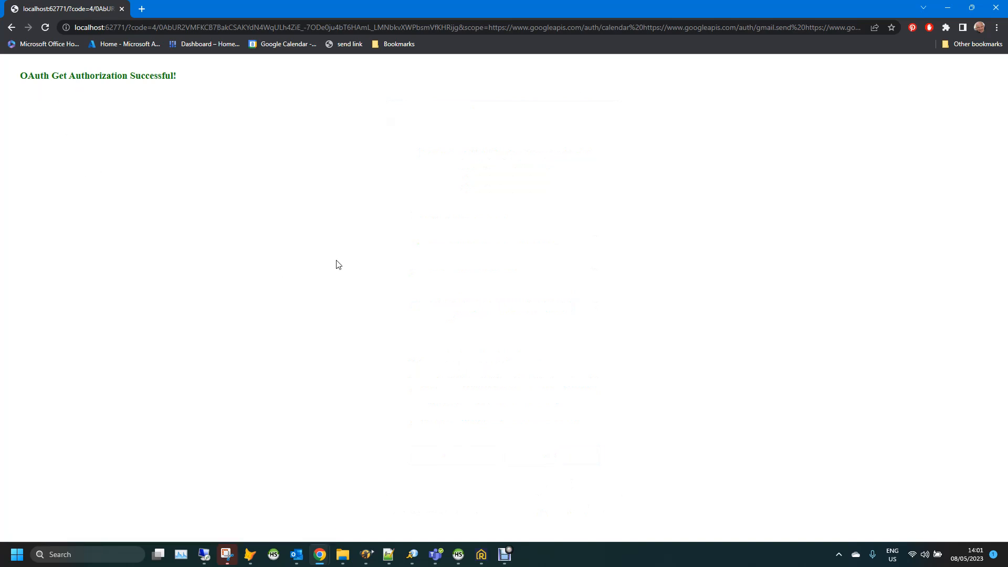
Bring the landlord record window to the front and move the Gmail window onto this screen
{"action": "left_click", "coordinate": [482, 554]}
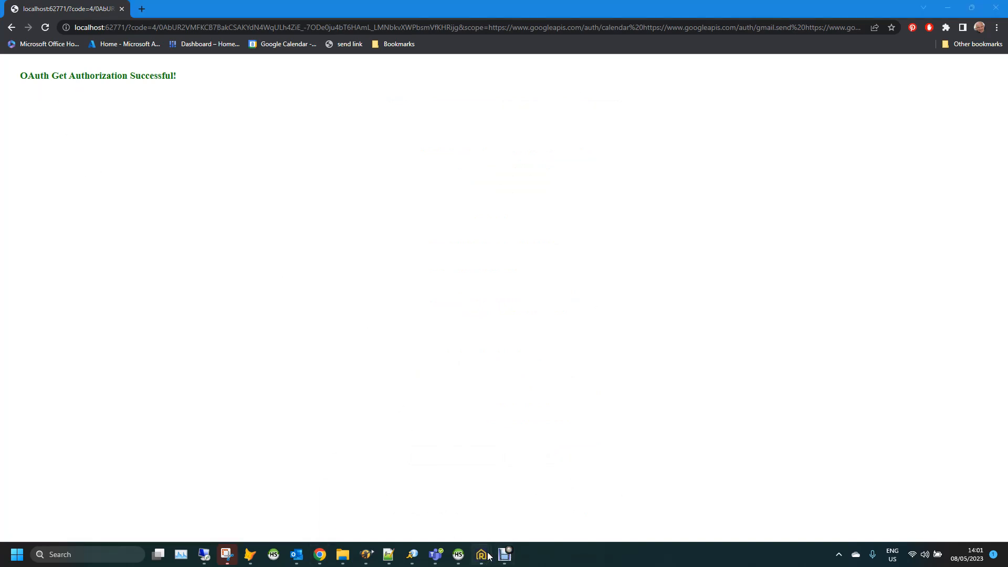
{"action": "left_click", "coordinate": [572, 504]}
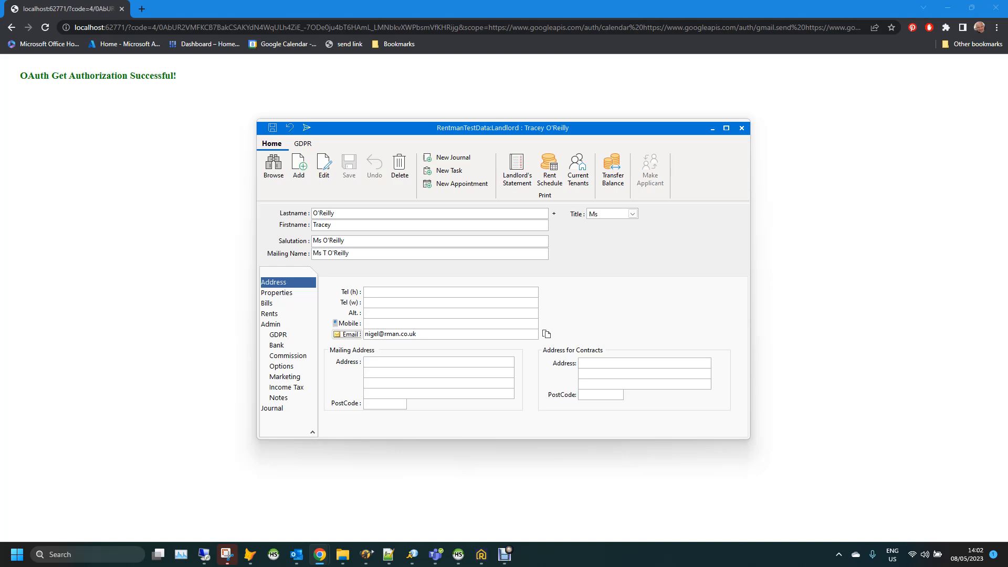
{"action": "left_click_drag", "start_coordinate": [1007, 114], "coordinate": [299, 98]}
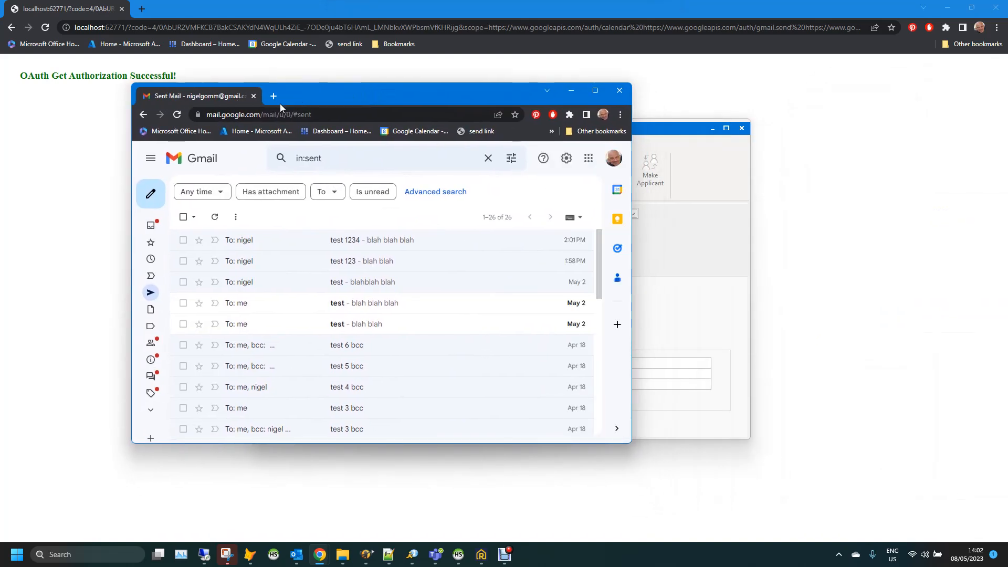
{"action": "double_click", "coordinate": [355, 93]}
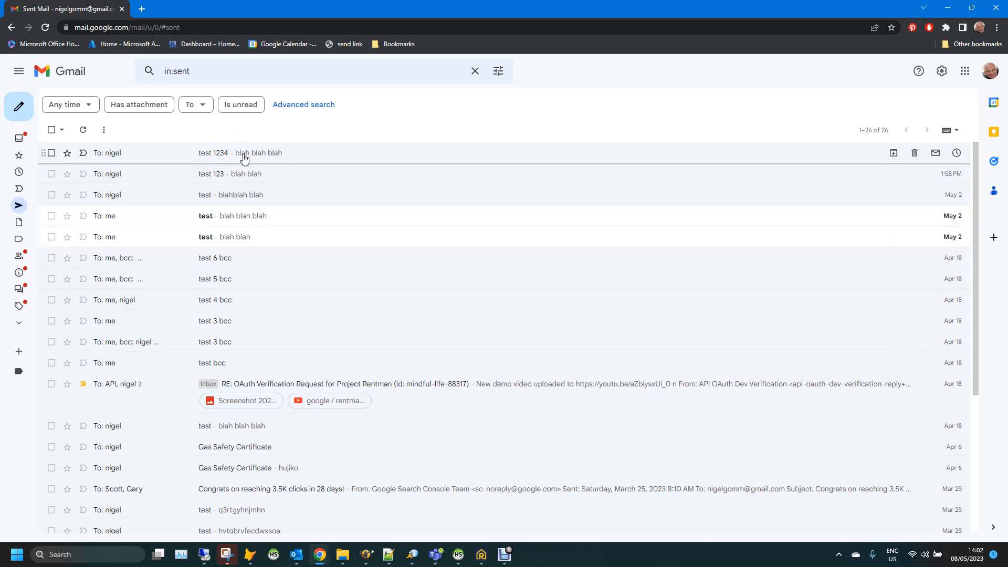
{"action": "key", "text": "alt+Tab"}
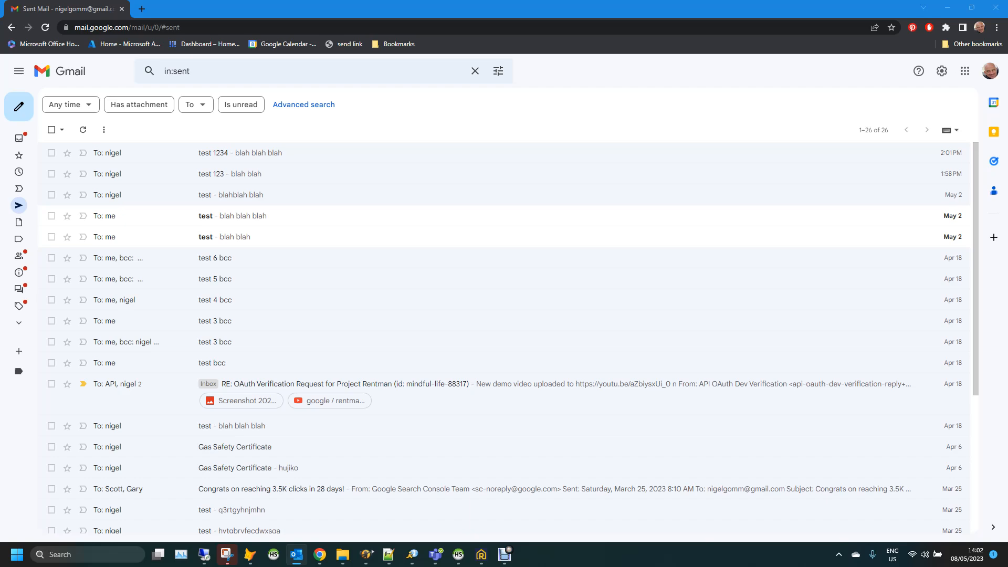
{"action": "left_click_drag", "start_coordinate": [1007, 137], "coordinate": [482, 102]}
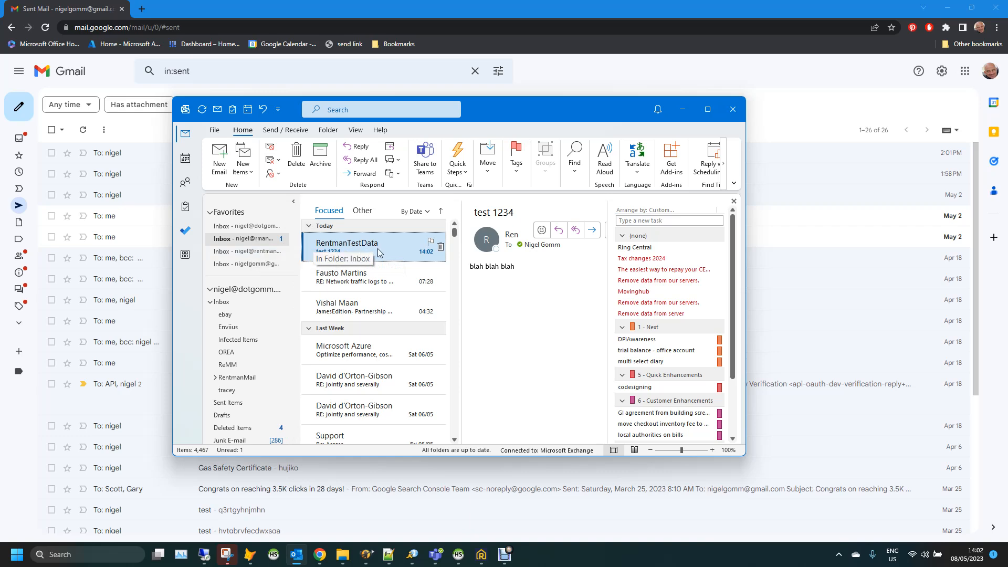
Move the Outlook window off to the right monitor, revealing Gmail's Sent folder again
{"action": "left_click_drag", "start_coordinate": [543, 117], "coordinate": [1007, 157]}
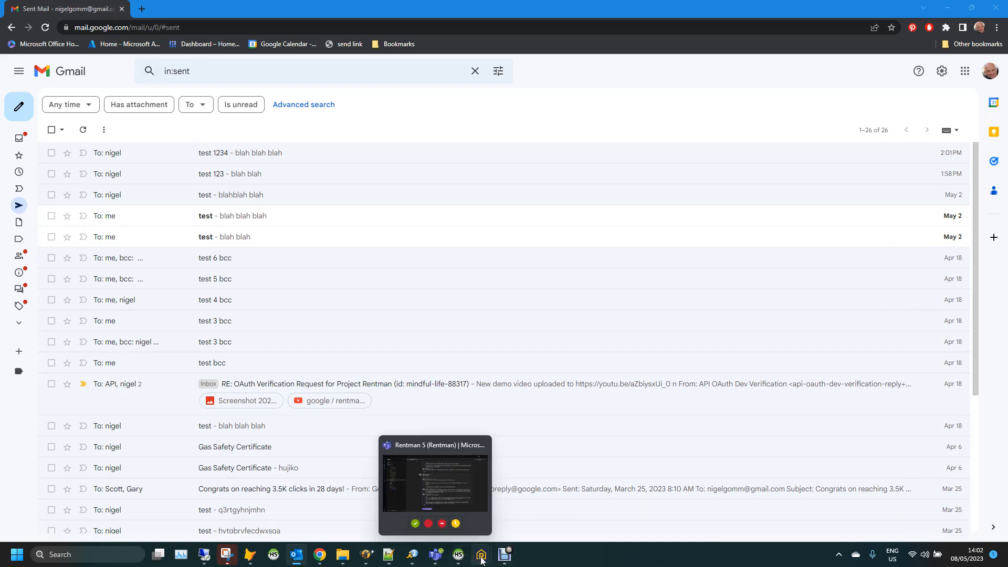
{"action": "mouse_move", "coordinate": [482, 555]}
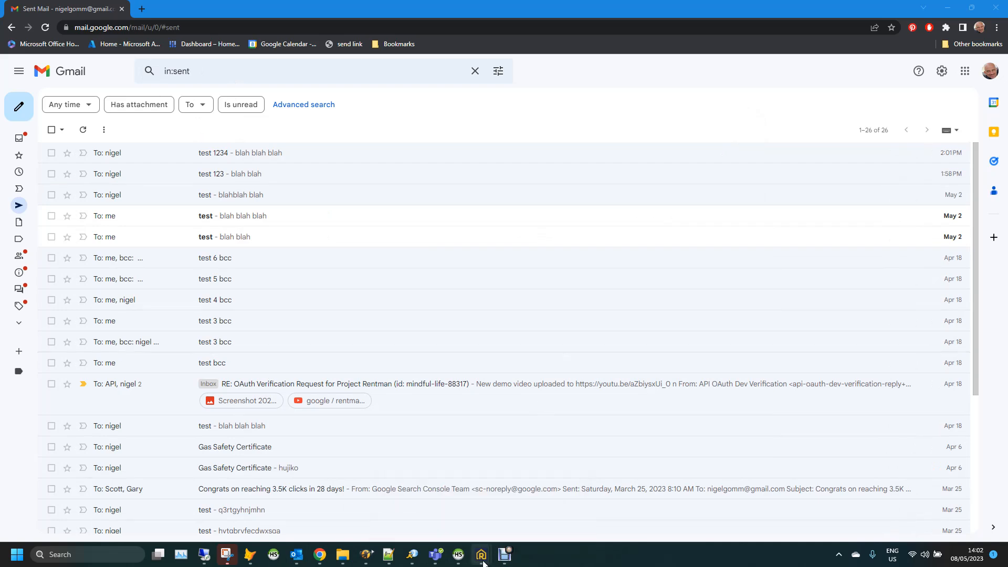
Review the Admin user's Receive settings (POP server, fetch interval, import option), then bring Rentman's main window forward
{"action": "left_click", "coordinate": [523, 508]}
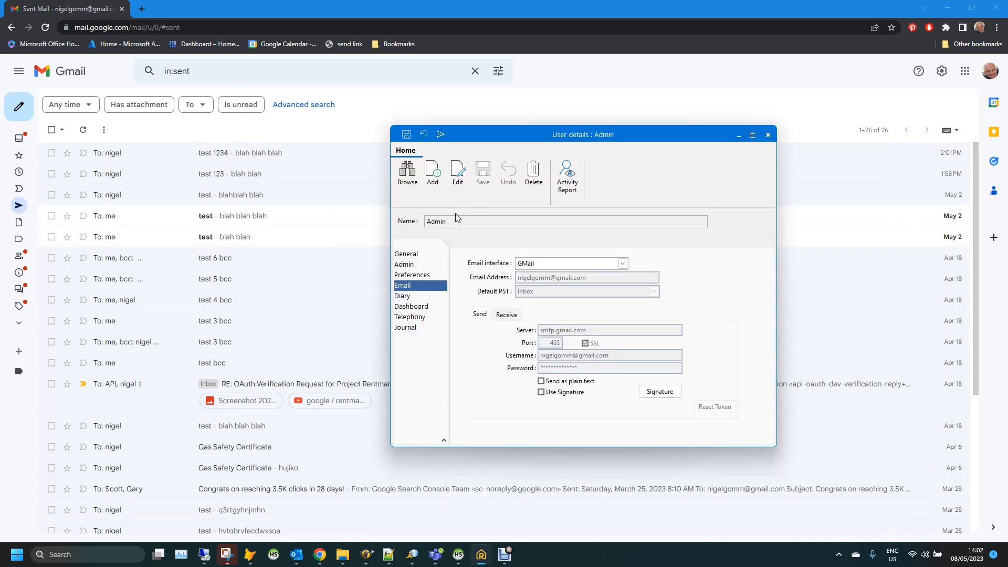
{"action": "left_click", "coordinate": [509, 316]}
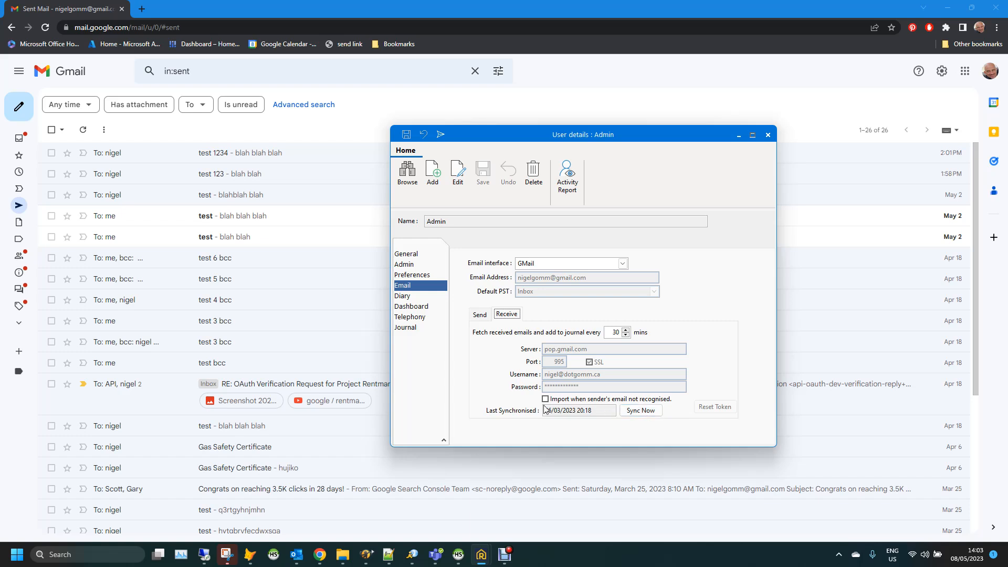
{"action": "mouse_move", "coordinate": [547, 404]}
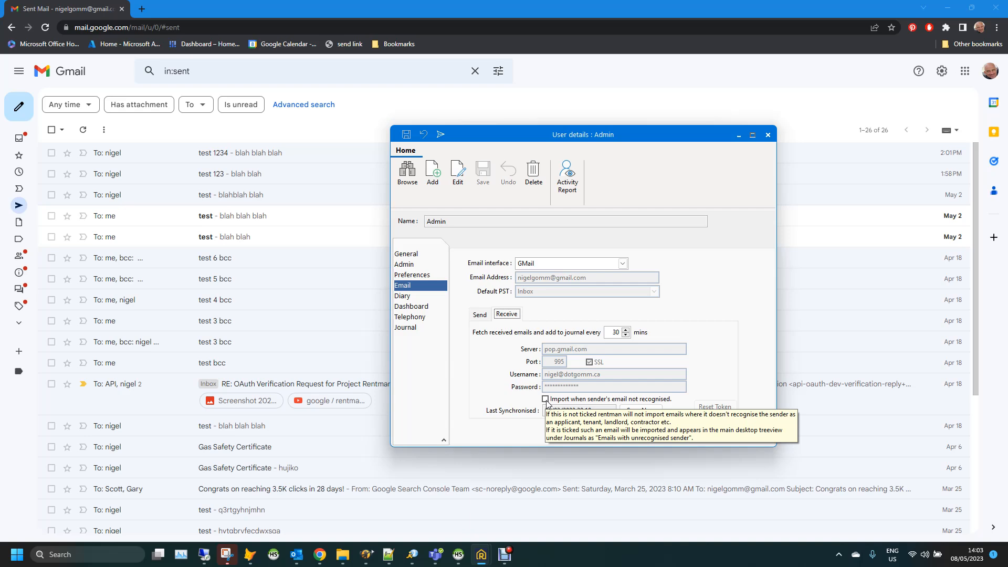
{"action": "mouse_move", "coordinate": [482, 555]}
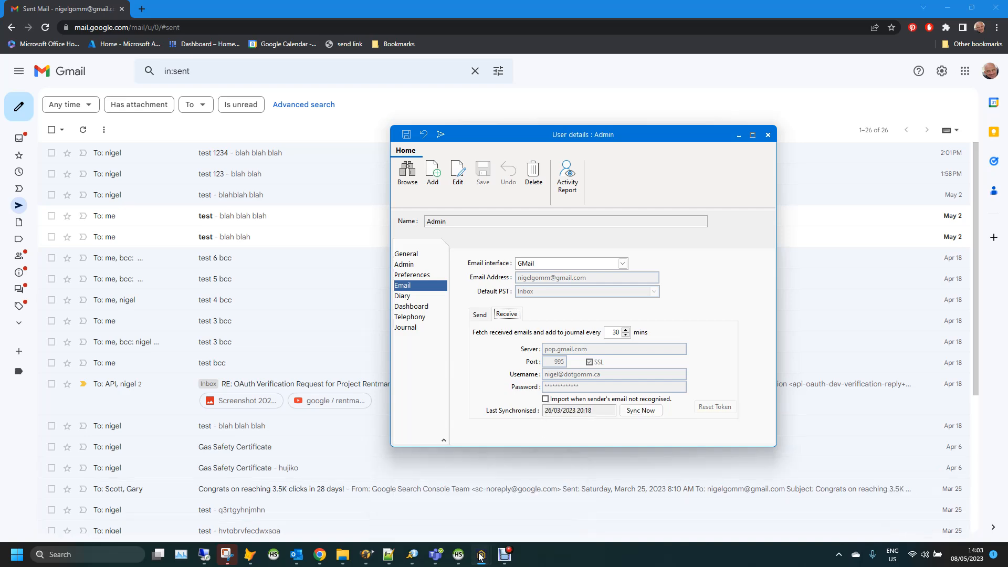
{"action": "left_click", "coordinate": [459, 528]}
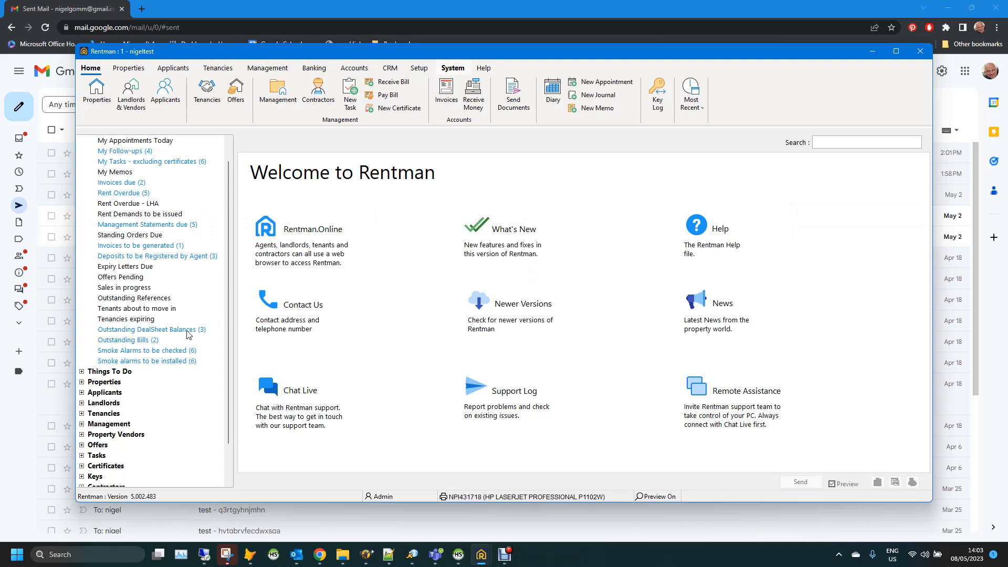
Expand Journals and list the four Emails with unknown sender
{"action": "left_click", "coordinate": [81, 466]}
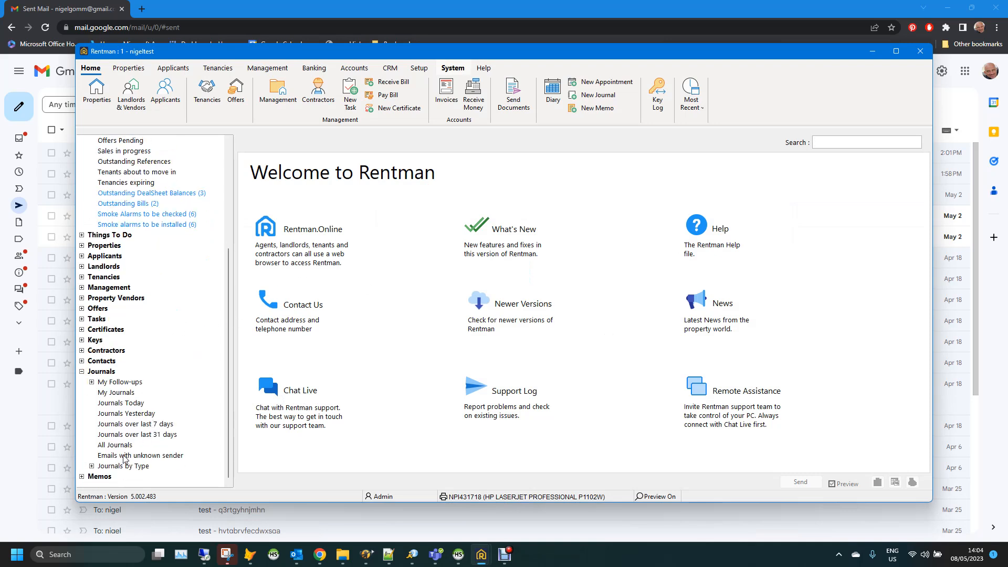
{"action": "left_click", "coordinate": [125, 457]}
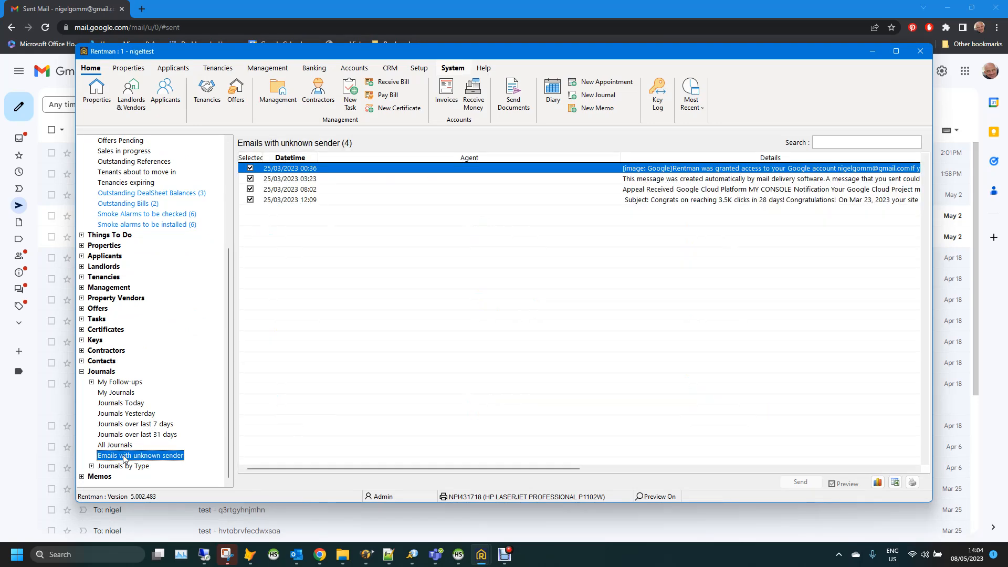
{"action": "scroll", "coordinate": [175, 312], "scroll_direction": "up", "scroll_amount": 5}
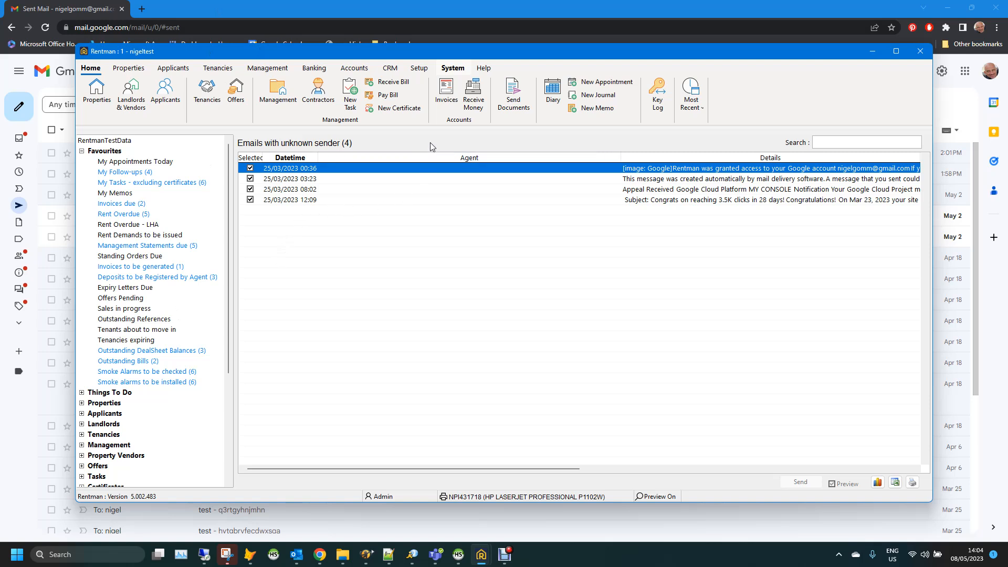
{"action": "mouse_move", "coordinate": [481, 554]}
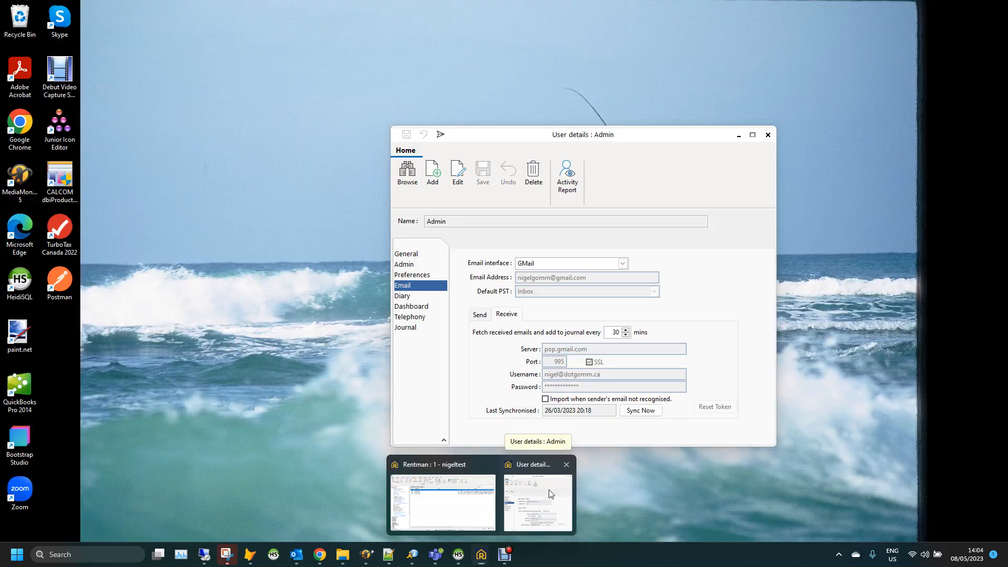
Fetch received emails with Sync Now in Admin's user details, then load Landlords & Vendors
{"action": "left_click", "coordinate": [548, 492]}
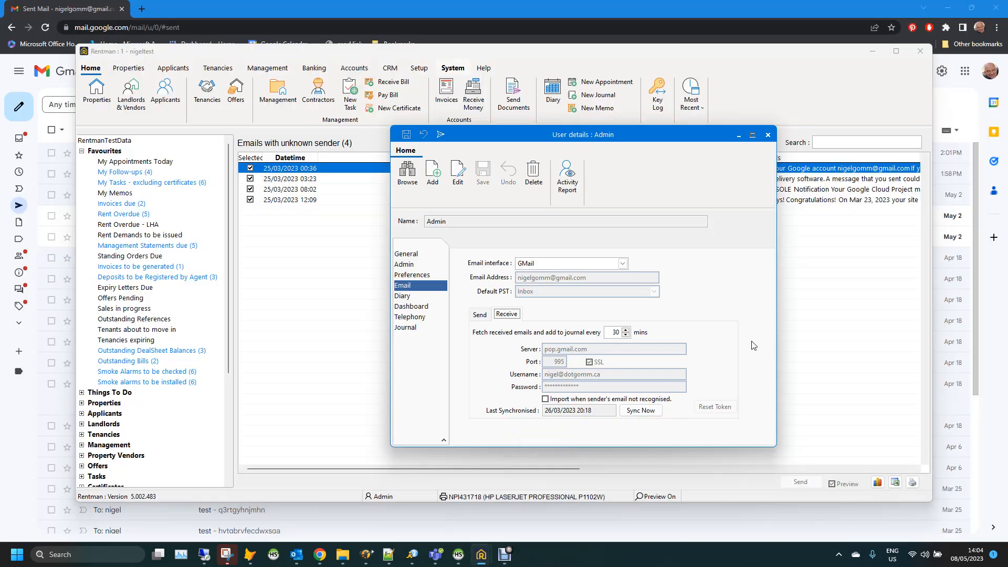
{"action": "left_click", "coordinate": [641, 412]}
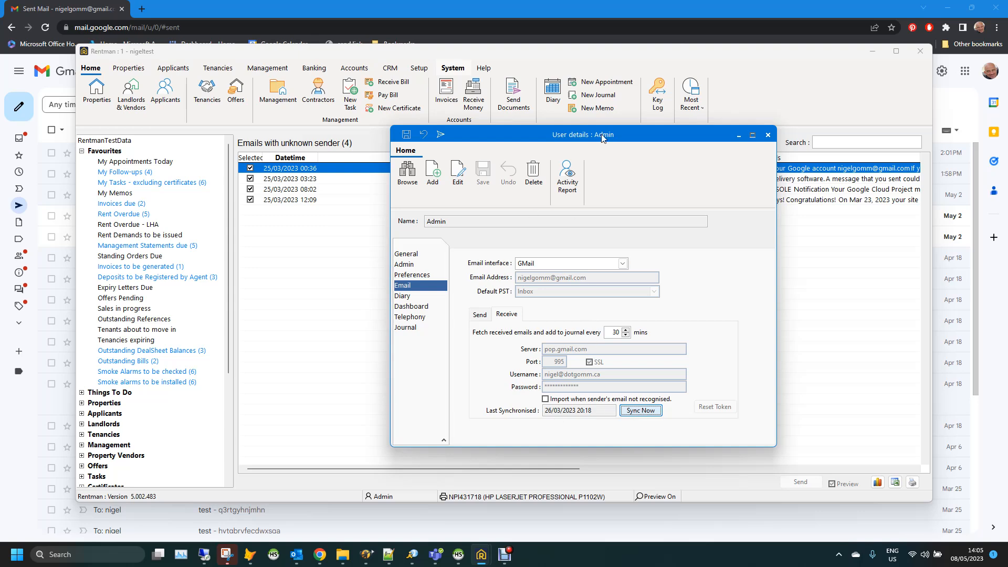
{"action": "left_click_drag", "start_coordinate": [522, 132], "coordinate": [546, 125]}
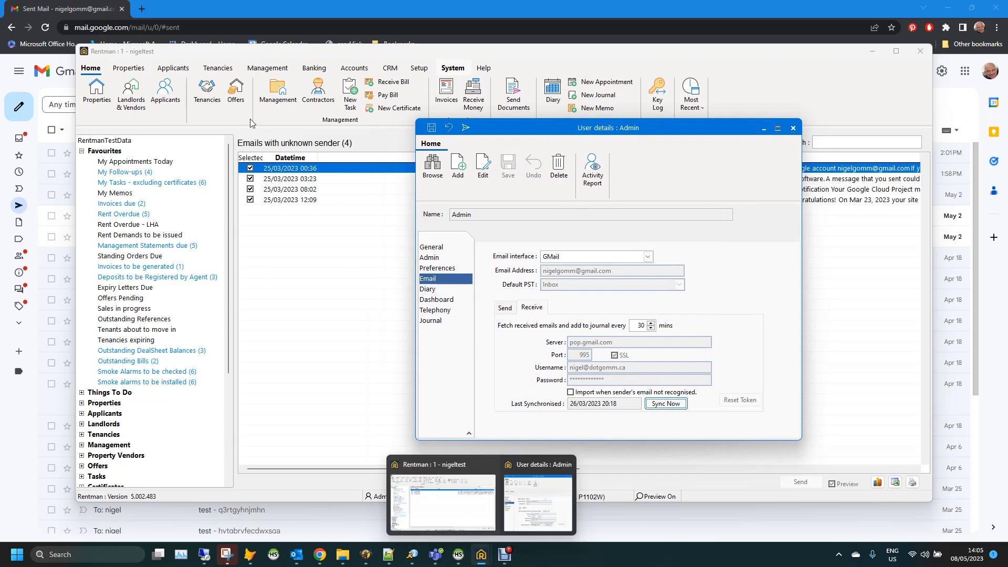
{"action": "left_click", "coordinate": [132, 88]}
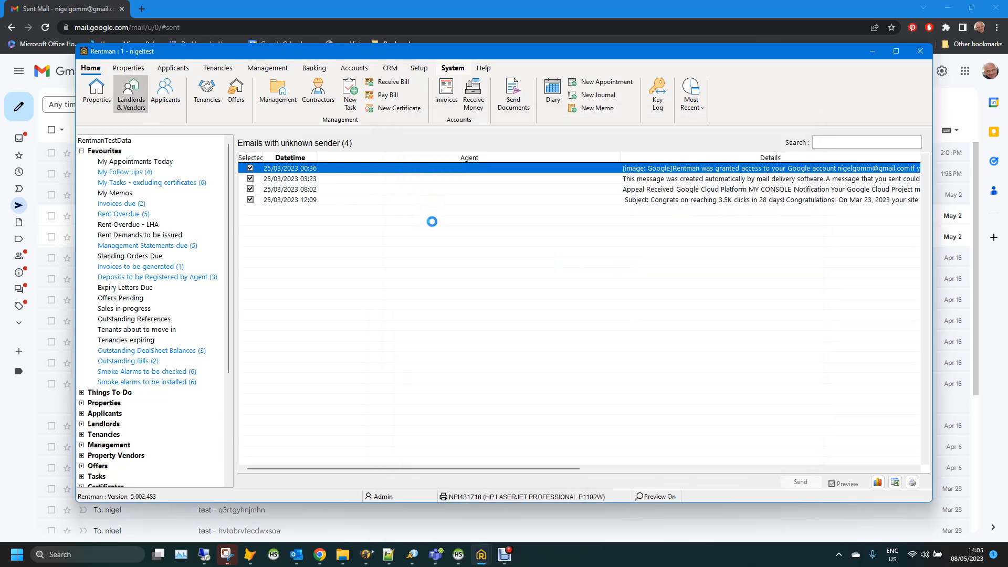
Open the landlord with the Gmail address and show their email journal
{"action": "left_click", "coordinate": [411, 292]}
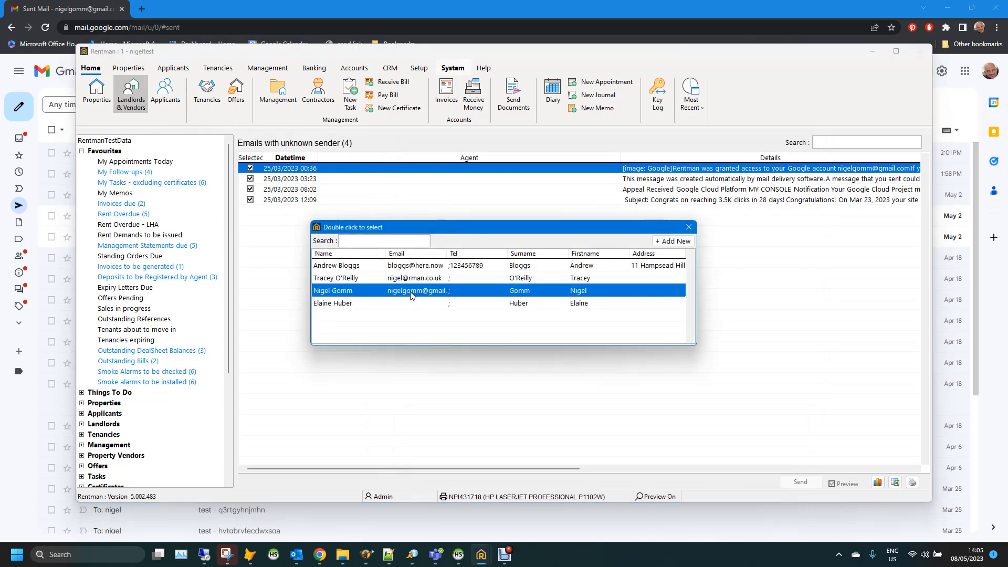
{"action": "double_click", "coordinate": [411, 292]}
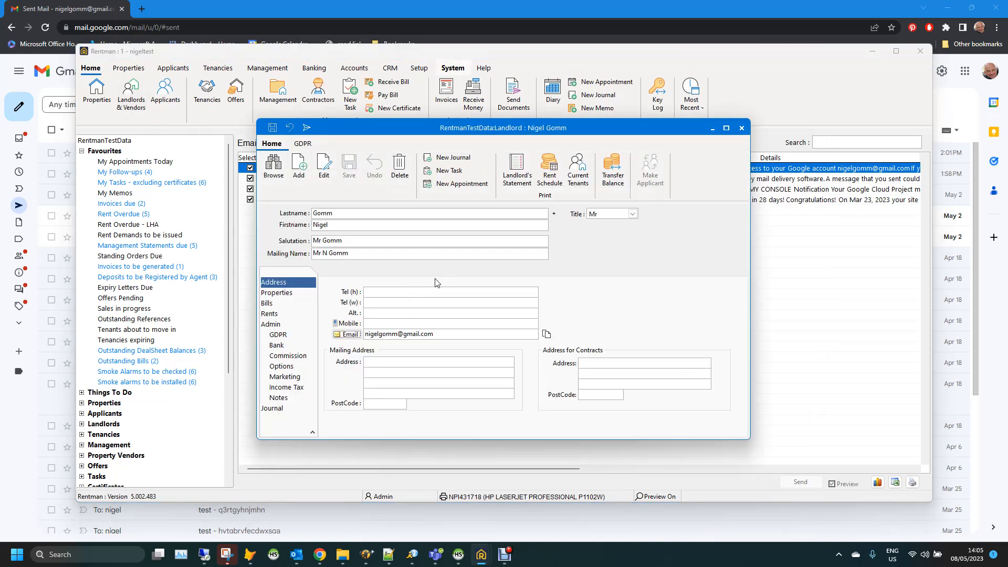
{"action": "left_click", "coordinate": [276, 411]}
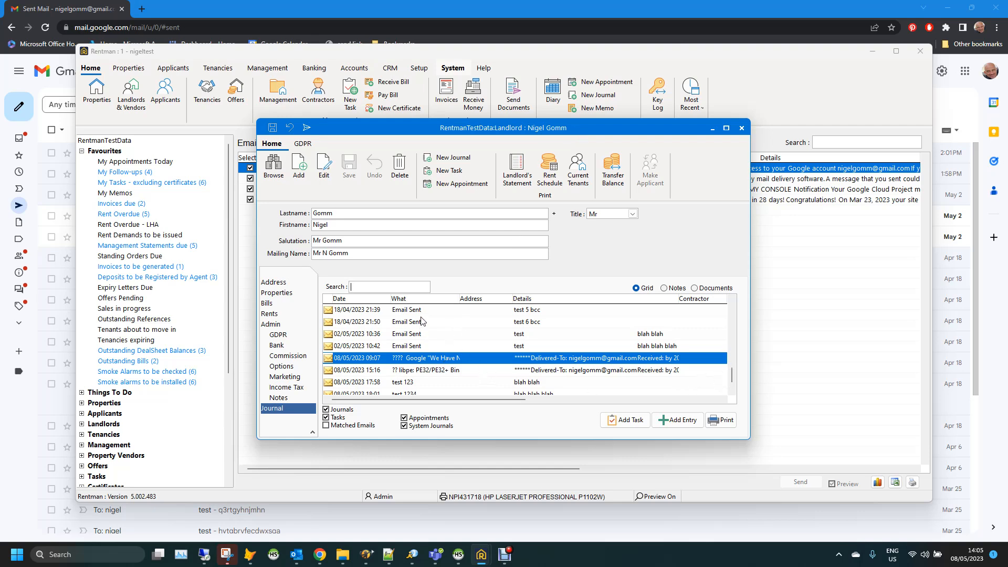
Browse the landlord's journal entries, including test 1234, test 123 and the 02/05 and 08/05 emails
{"action": "left_click", "coordinate": [733, 394]}
{"action": "left_click", "coordinate": [733, 394]}
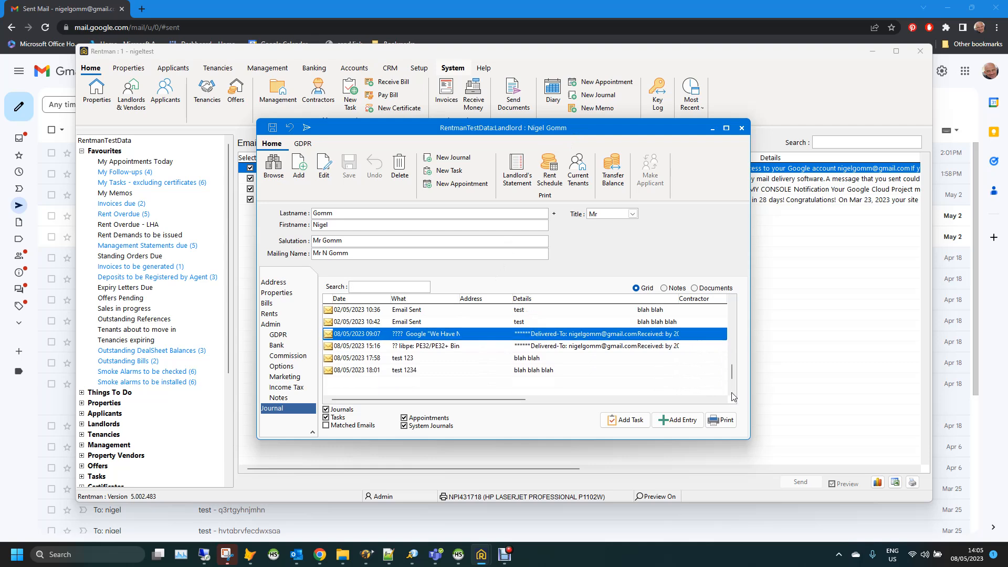
{"action": "left_click", "coordinate": [527, 372]}
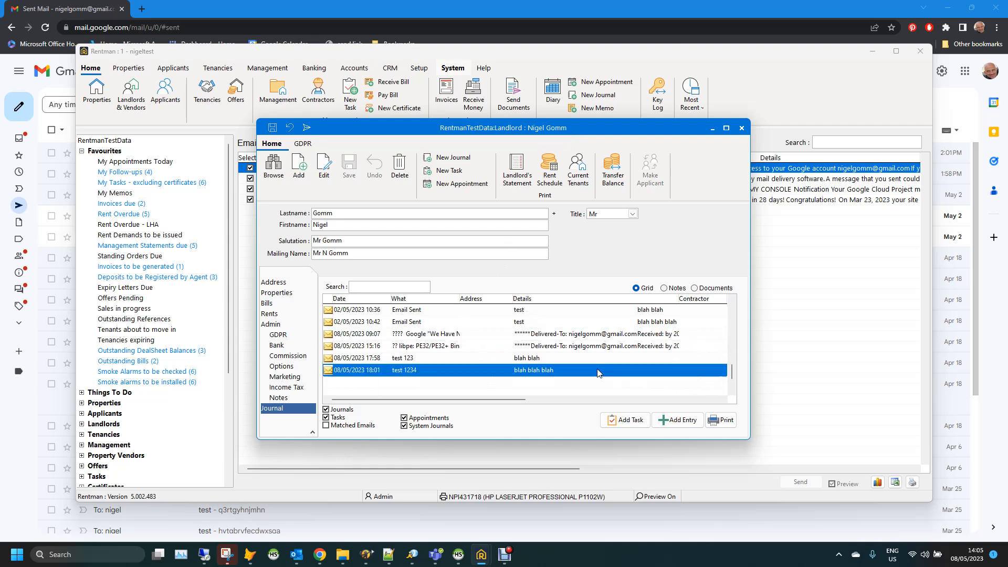
{"action": "left_click", "coordinate": [532, 360]}
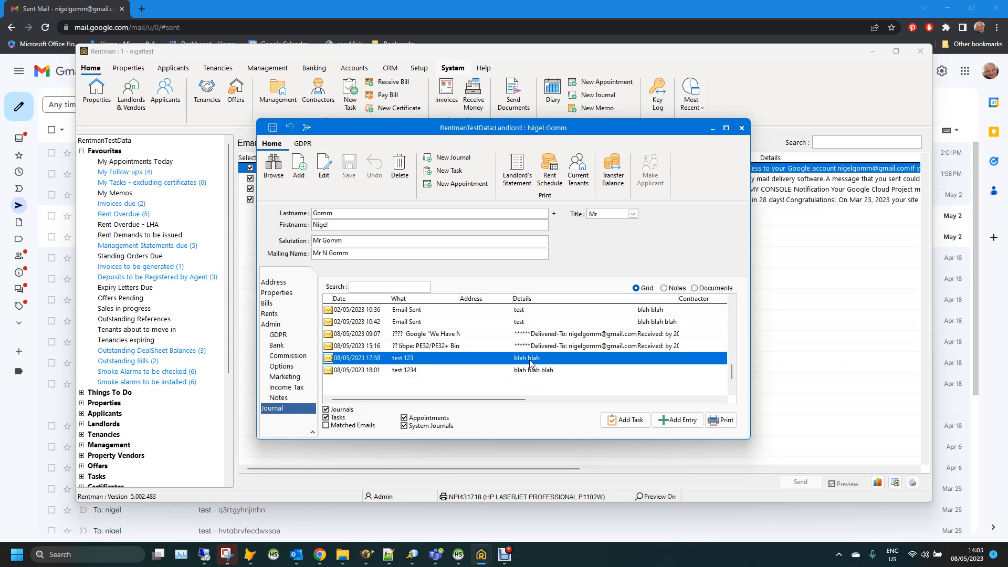
{"action": "left_click", "coordinate": [534, 326]}
{"action": "left_click", "coordinate": [534, 335]}
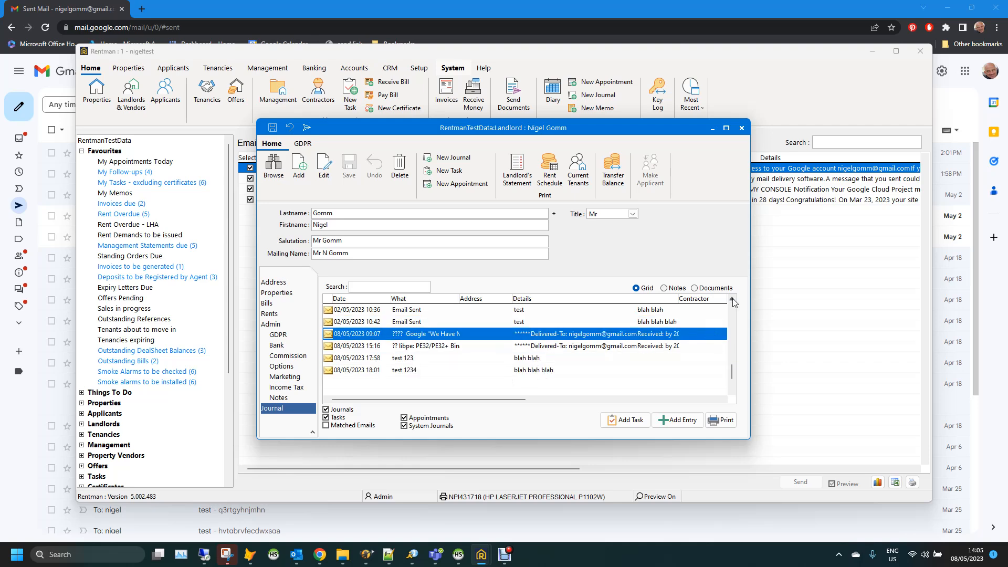
{"action": "scroll", "coordinate": [592, 346], "scroll_direction": "up", "scroll_amount": 3}
{"action": "left_click", "coordinate": [592, 346]}
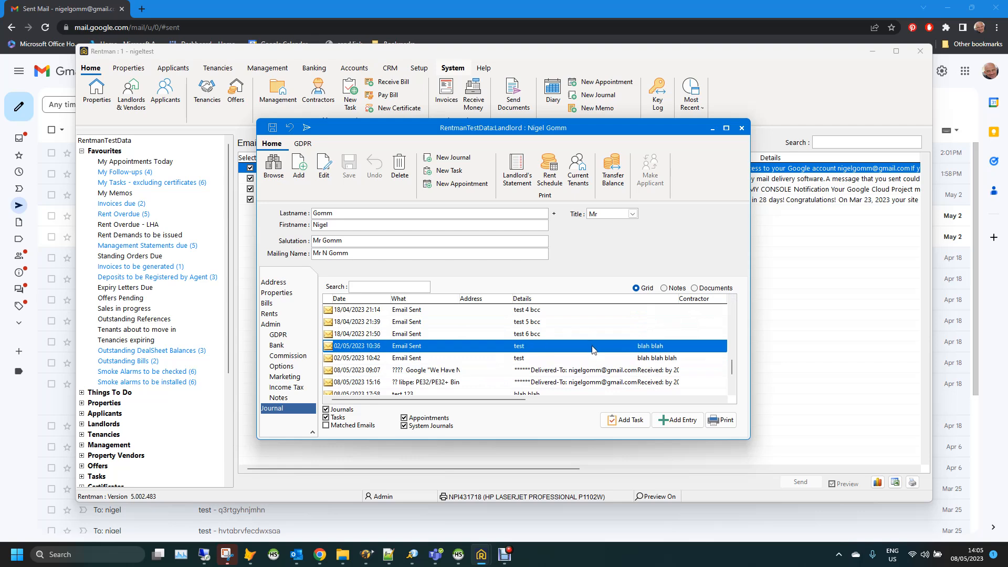
{"action": "key", "text": "Down"}
{"action": "key", "text": "Down"}
{"action": "key", "text": "Up"}
{"action": "key", "text": "Up"}
Open the 08/05/2023 15:16 imported email journal entry
{"action": "left_click_drag", "start_coordinate": [732, 376], "coordinate": [731, 385]}
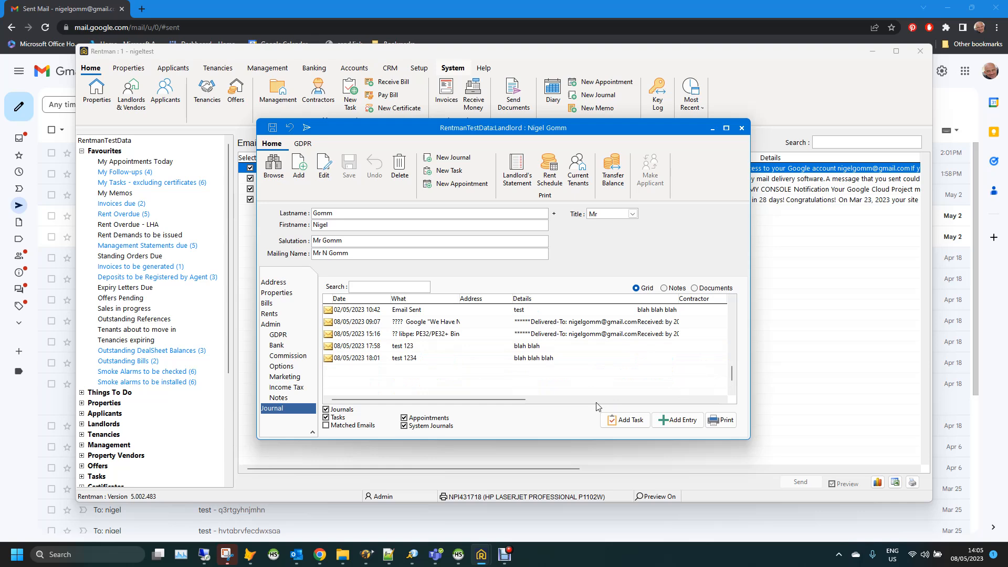
{"action": "left_click", "coordinate": [488, 358]}
{"action": "left_click", "coordinate": [449, 335]}
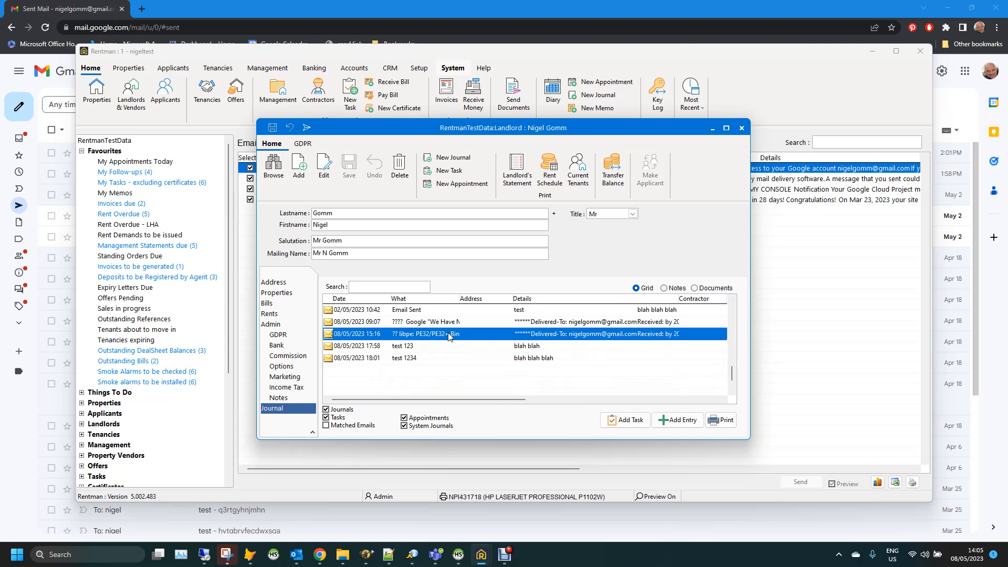
{"action": "double_click", "coordinate": [449, 335]}
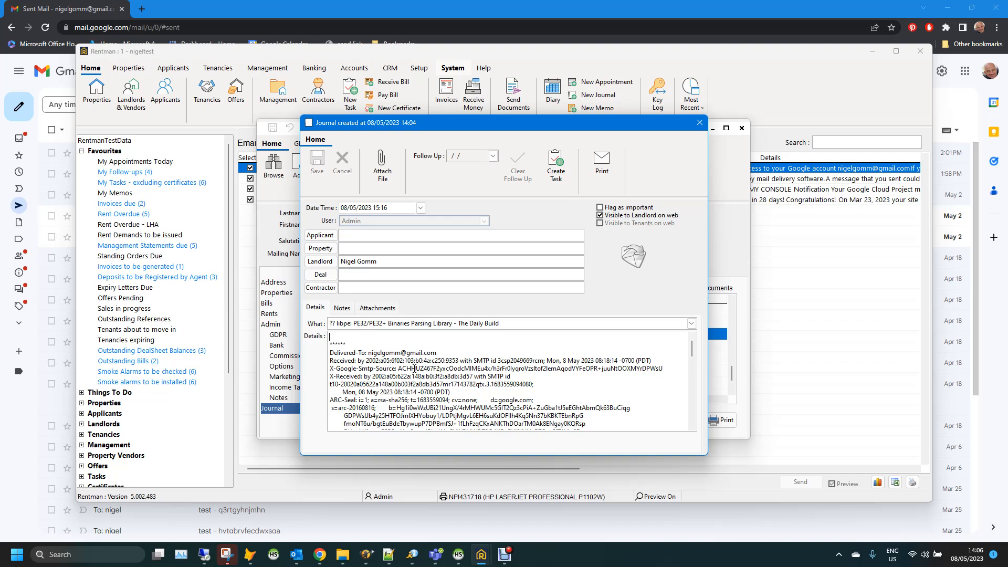
Review the 15:16 entry's imported email headers, then close it
{"action": "scroll", "coordinate": [558, 389], "scroll_direction": "down", "scroll_amount": 8}
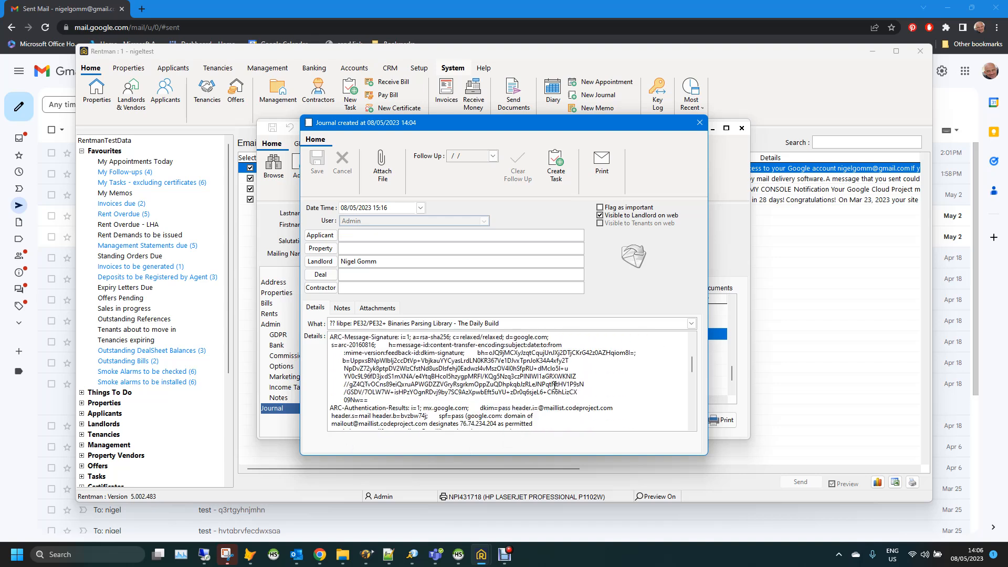
{"action": "scroll", "coordinate": [534, 392], "scroll_direction": "down", "scroll_amount": 6}
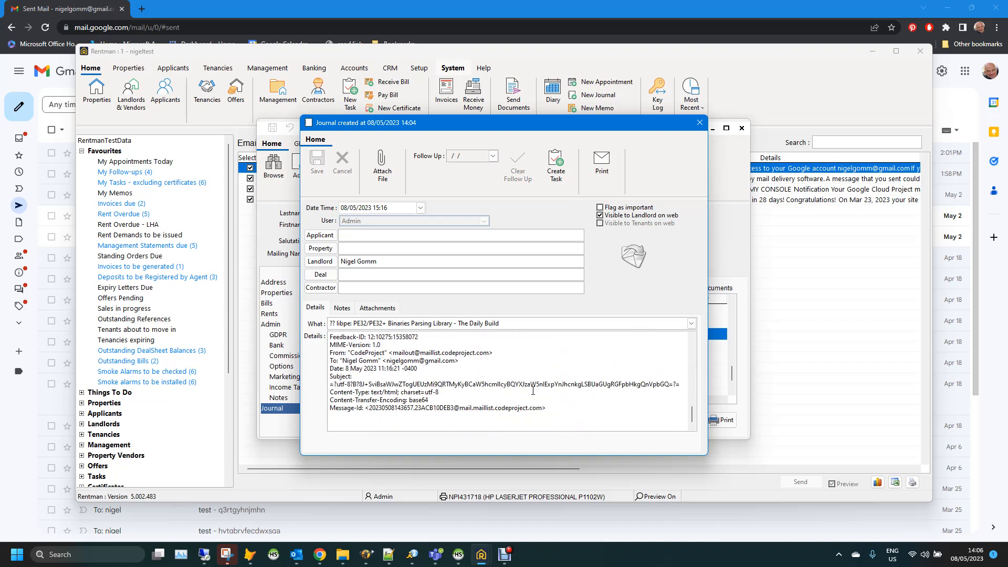
{"action": "scroll", "coordinate": [479, 405], "scroll_direction": "up", "scroll_amount": 14}
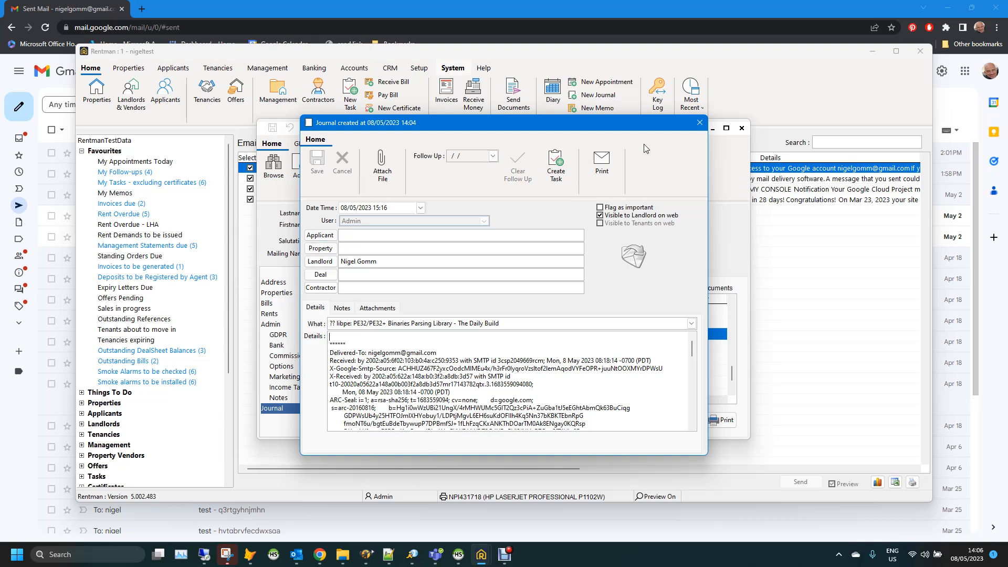
{"action": "left_click", "coordinate": [700, 122]}
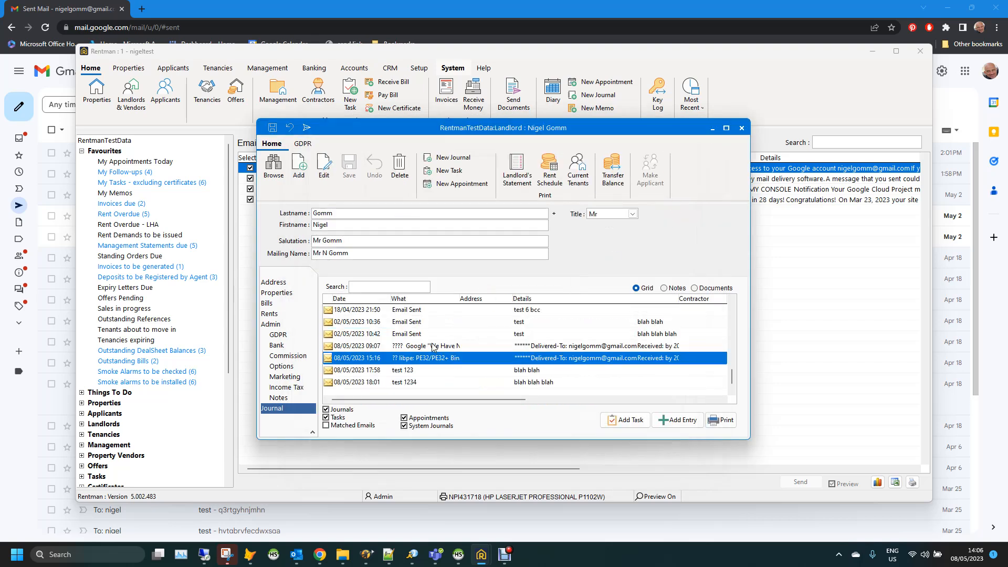
Open and close the 09:07 imported email entry, then close the landlord record
{"action": "left_click", "coordinate": [433, 346]}
{"action": "double_click", "coordinate": [433, 346]}
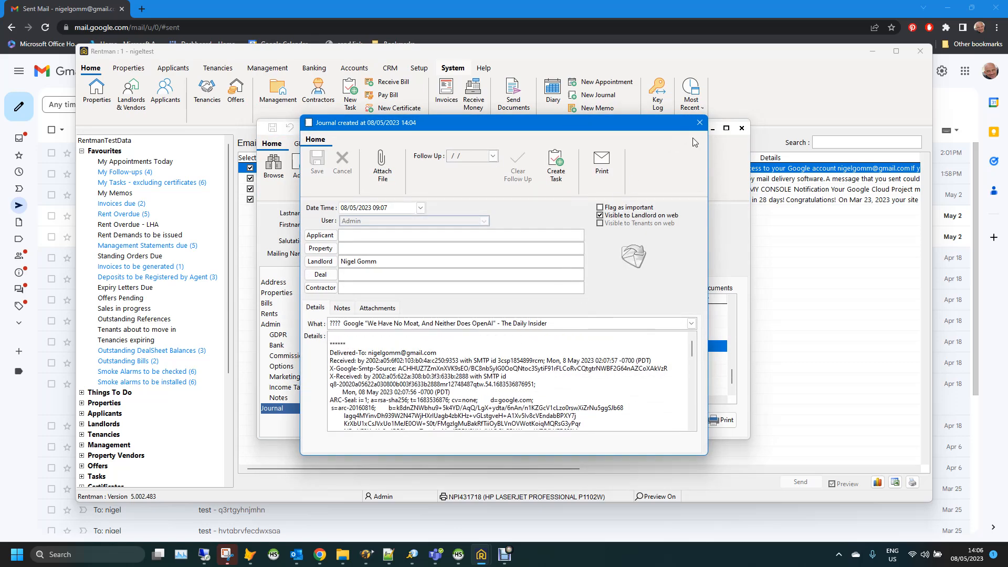
{"action": "left_click", "coordinate": [699, 123]}
{"action": "scroll", "coordinate": [412, 354], "scroll_direction": "down", "scroll_amount": 1}
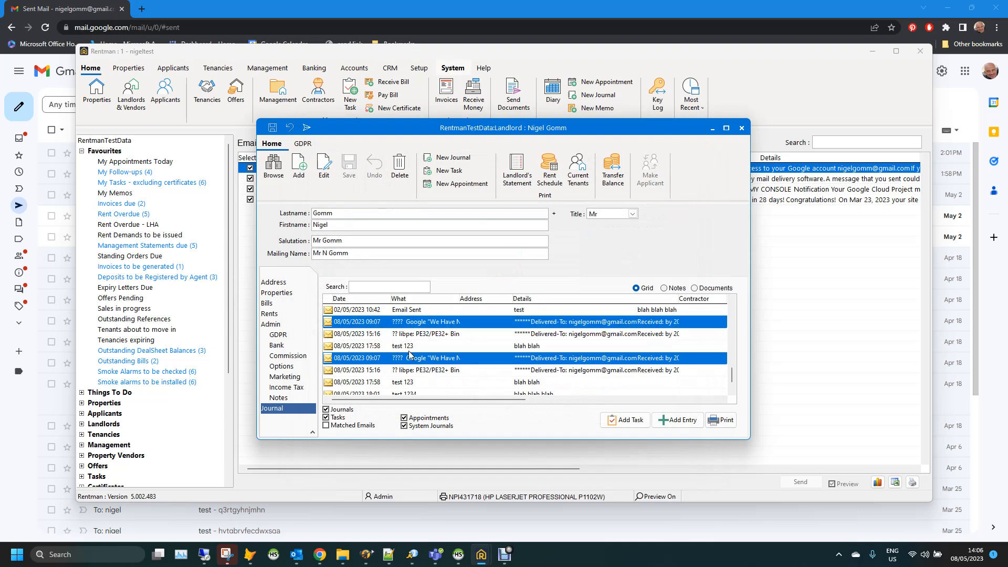
{"action": "scroll", "coordinate": [423, 362], "scroll_direction": "up", "scroll_amount": 3}
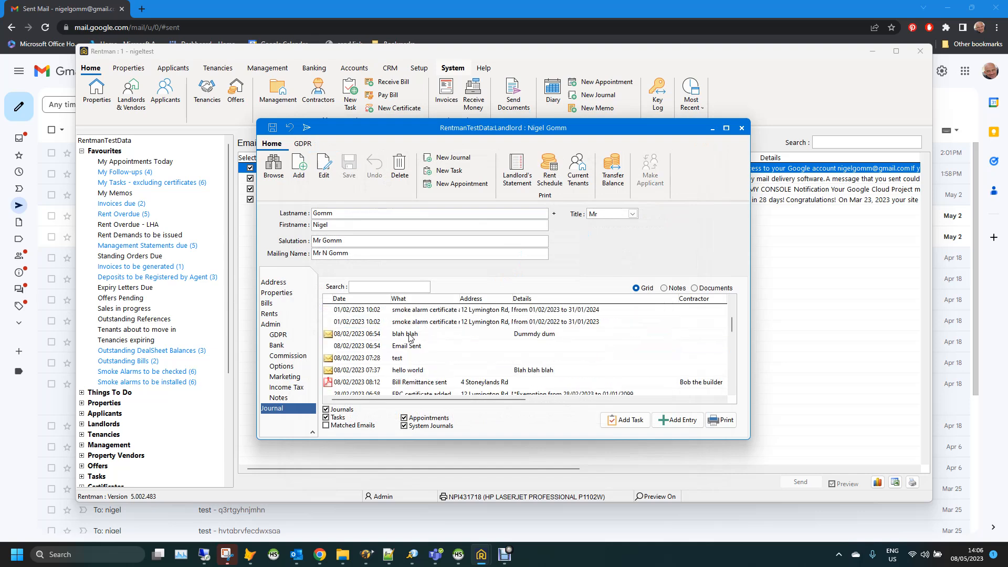
{"action": "scroll", "coordinate": [411, 338], "scroll_direction": "down", "scroll_amount": 3}
{"action": "left_click", "coordinate": [742, 128]}
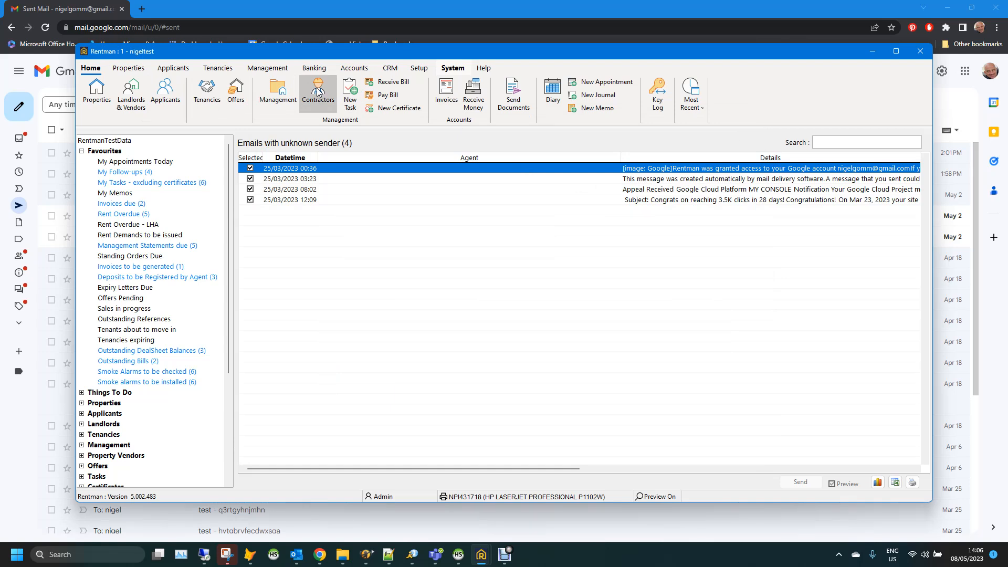
Start a new appointment in the 11:00 slot of the 8 May diary
{"action": "left_click", "coordinate": [541, 90]}
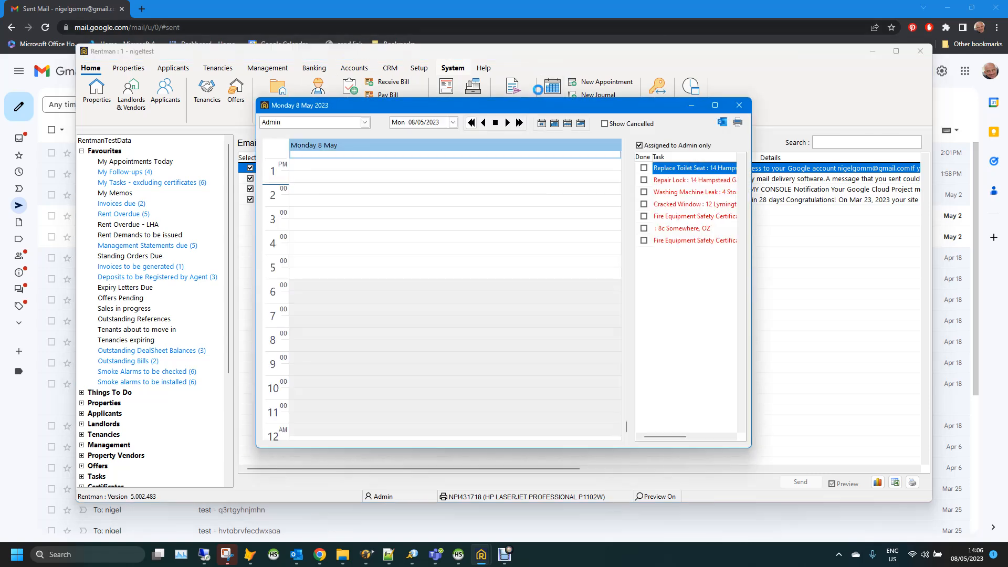
{"action": "scroll", "coordinate": [378, 270], "scroll_direction": "up", "scroll_amount": 5}
{"action": "scroll", "coordinate": [379, 270], "scroll_direction": "down", "scroll_amount": 3}
{"action": "left_click", "coordinate": [362, 230]}
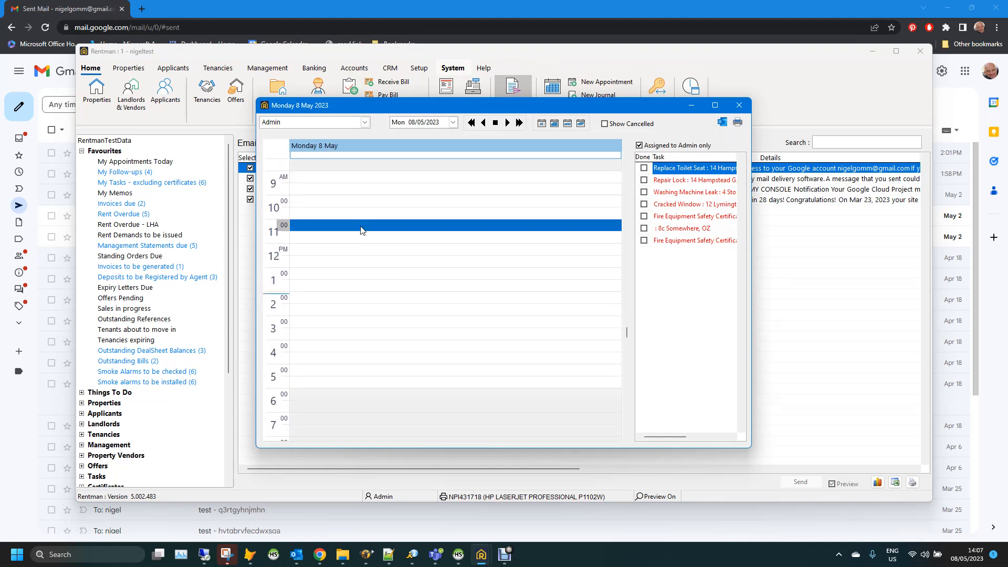
{"action": "double_click", "coordinate": [362, 229]}
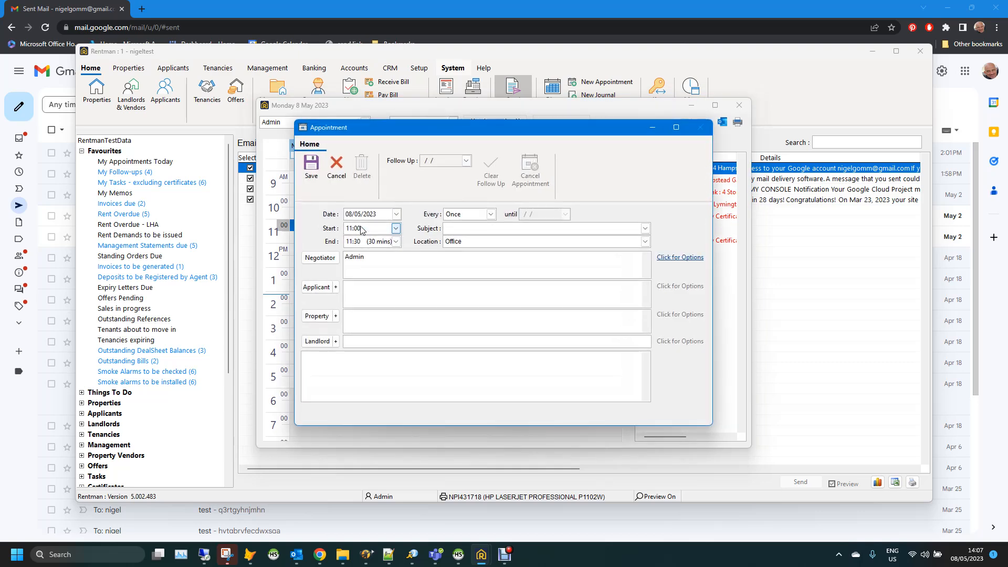
{"action": "left_click", "coordinate": [327, 288]}
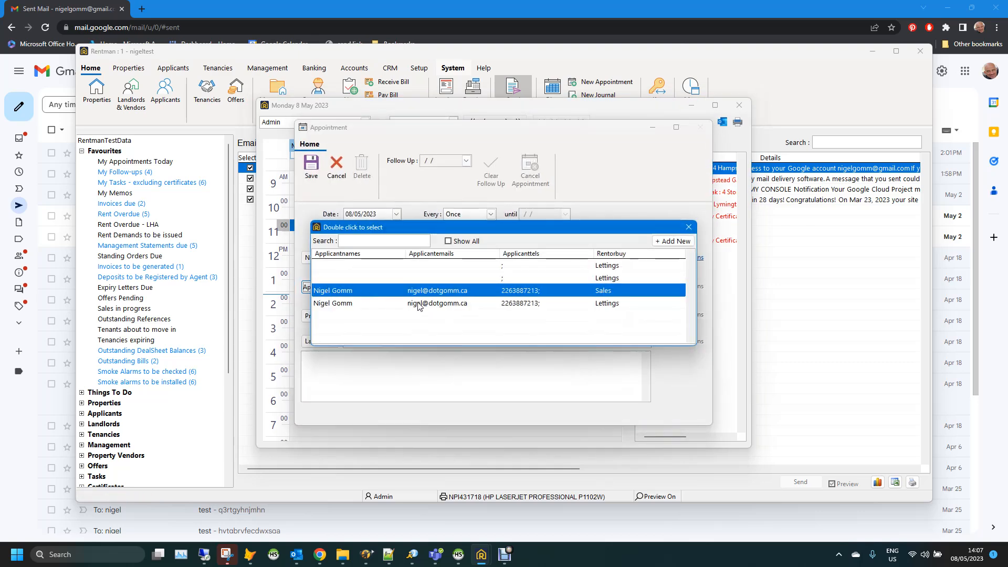
{"action": "double_click", "coordinate": [420, 305]}
{"action": "left_click", "coordinate": [318, 316]}
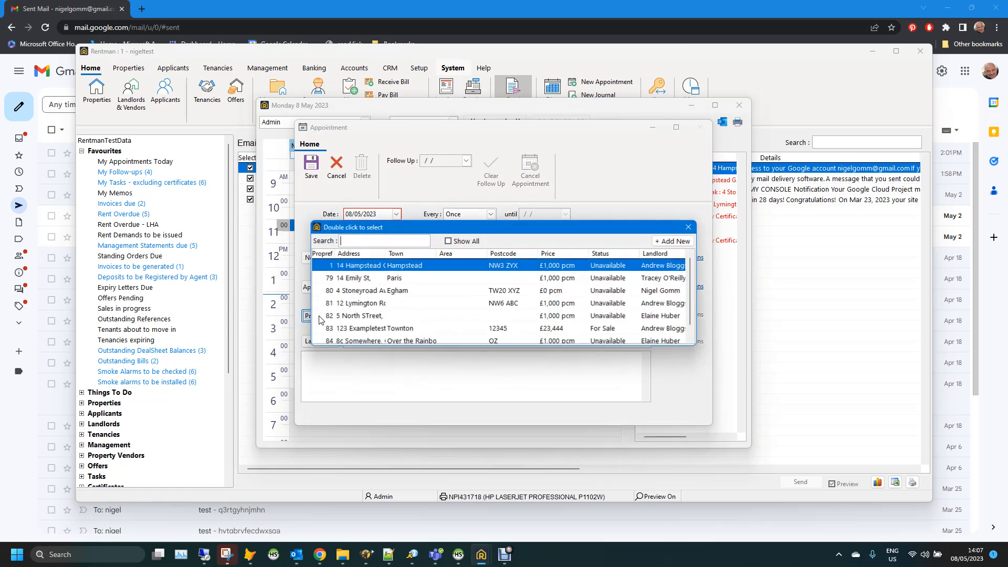
{"action": "double_click", "coordinate": [375, 291]}
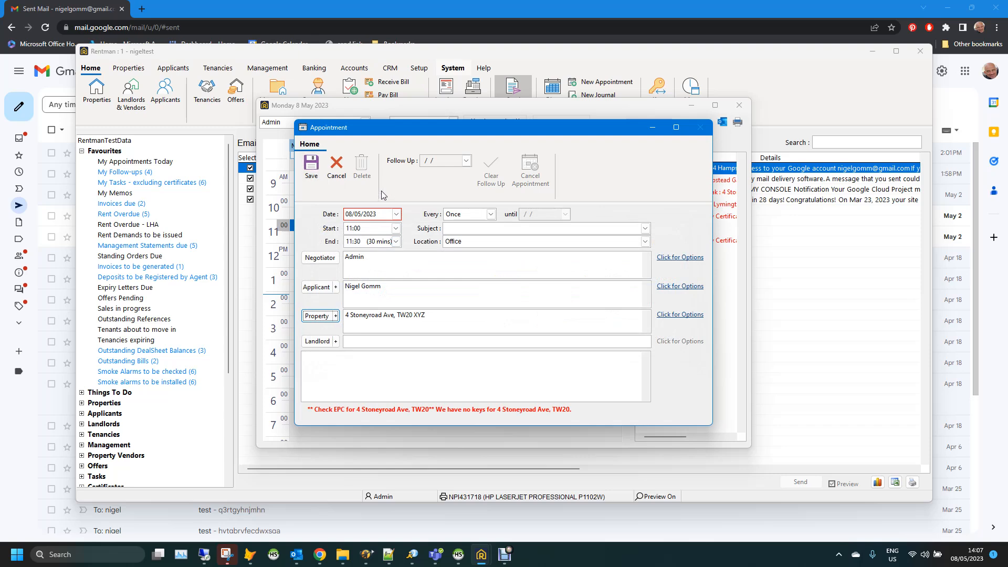
{"action": "left_click", "coordinate": [311, 167]}
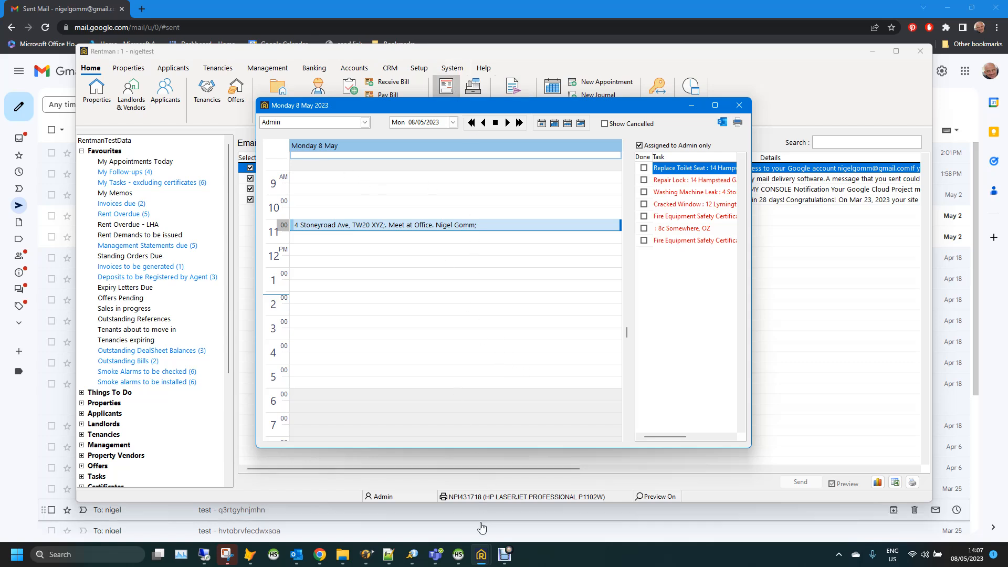
{"action": "mouse_move", "coordinate": [482, 554]}
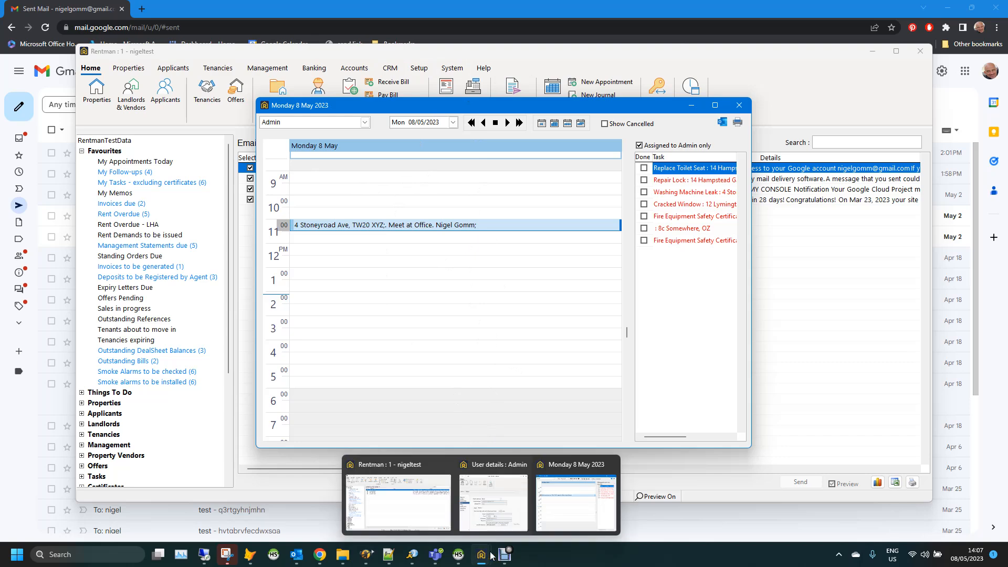
{"action": "left_click", "coordinate": [496, 515]}
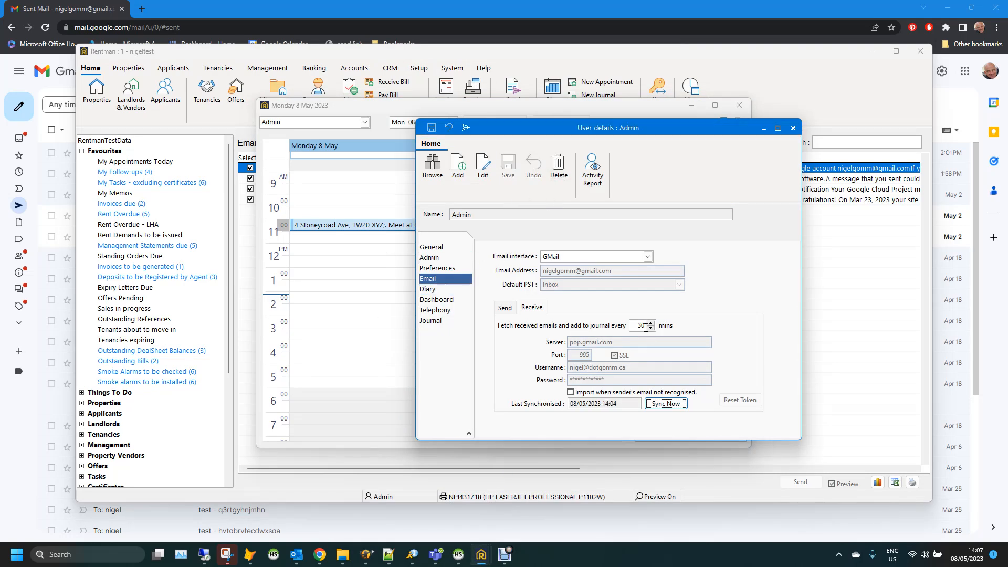
Choose the user's own Gmail calendar on Admin's Diary Google tab for 30-minute sync
{"action": "left_click", "coordinate": [430, 292]}
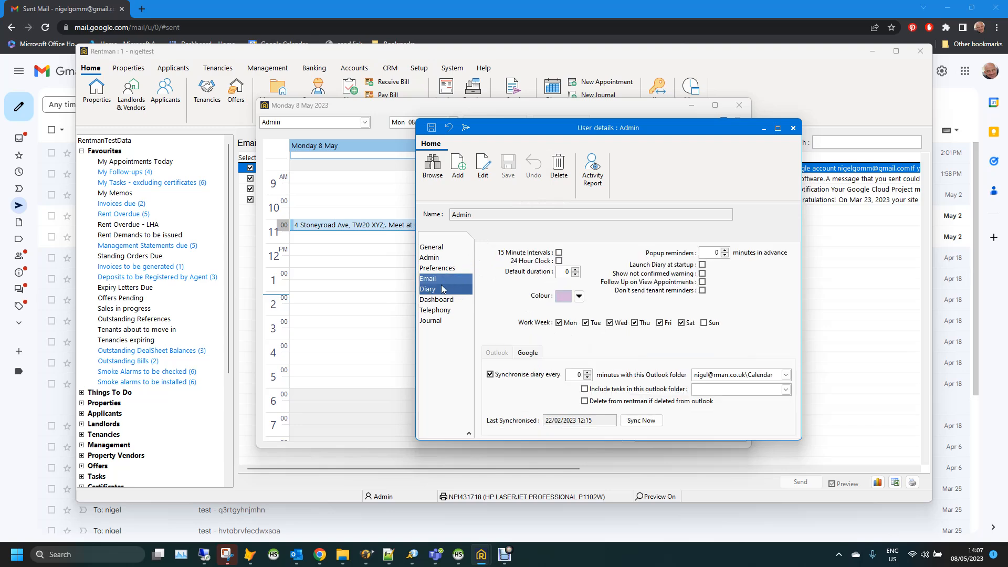
{"action": "left_click", "coordinate": [528, 353]}
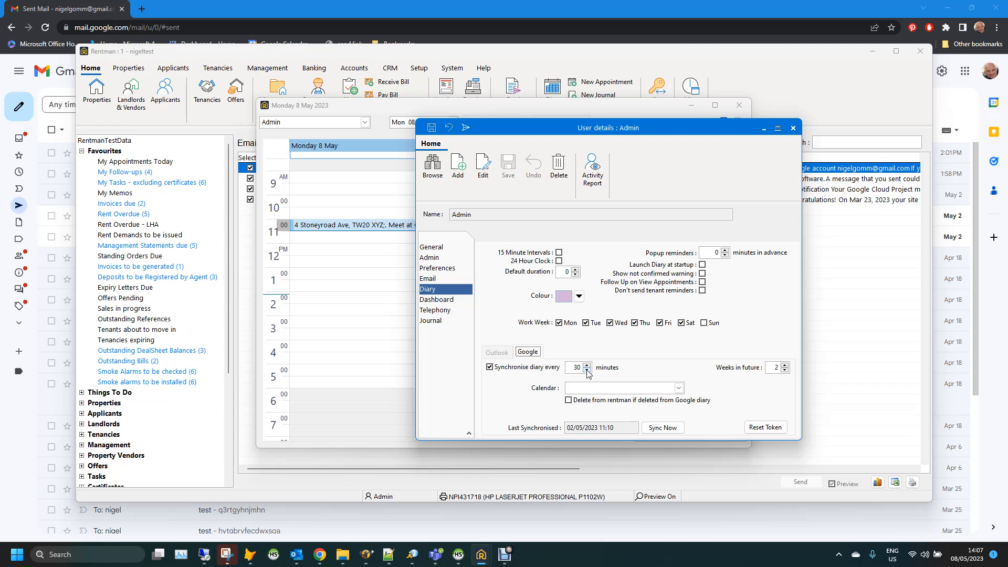
{"action": "left_click", "coordinate": [680, 389]}
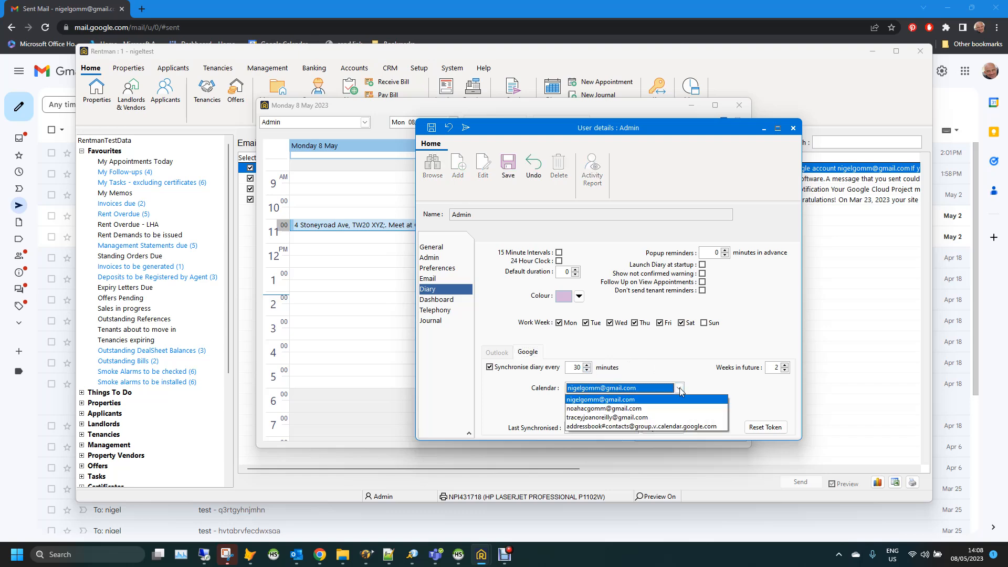
{"action": "left_click", "coordinate": [604, 400]}
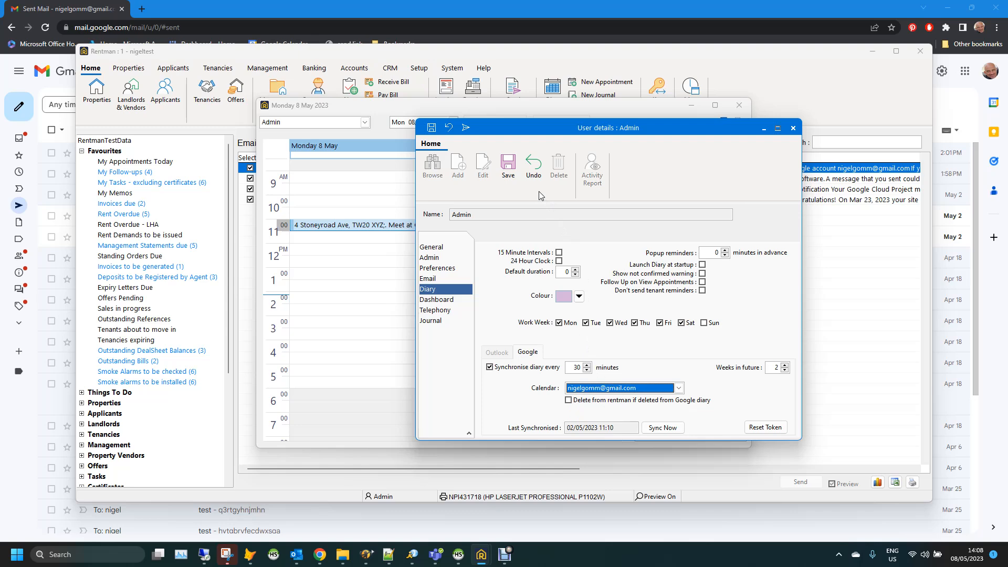
Save the Google diary settings, sync now, and check the 11am Stoneyroad appointment in Google Calendar
{"action": "left_click", "coordinate": [509, 170]}
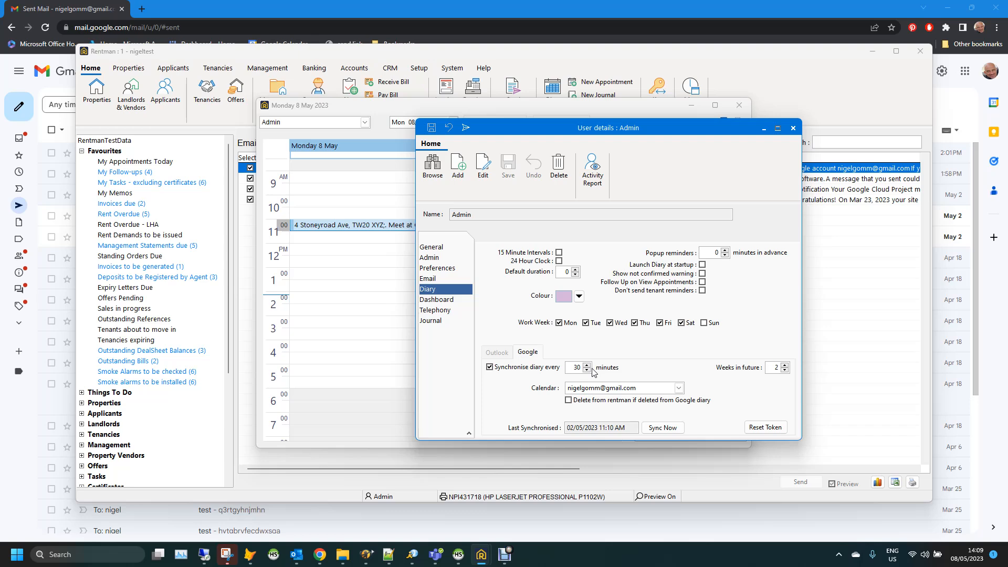
{"action": "left_click", "coordinate": [666, 429]}
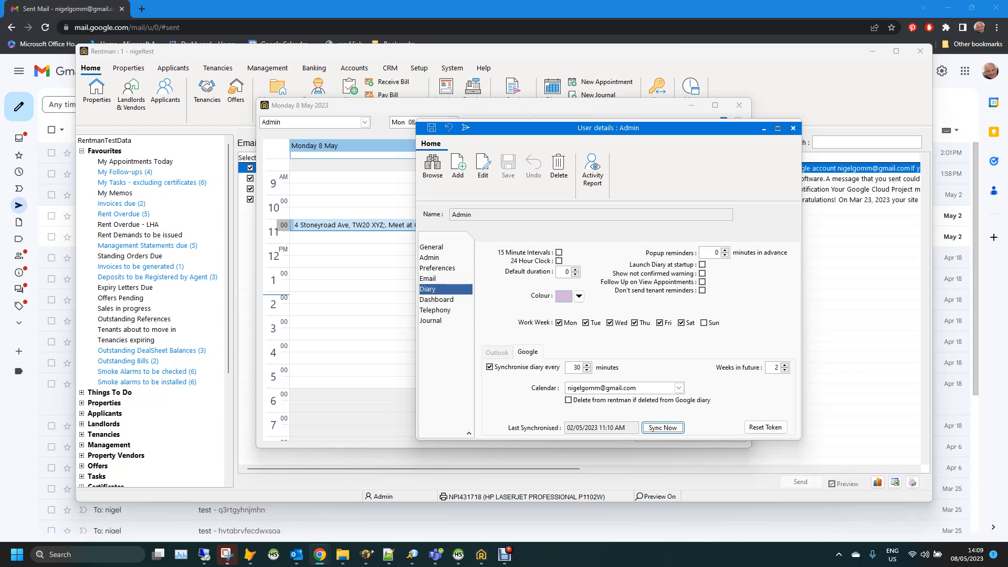
{"action": "left_click_drag", "start_coordinate": [0, 83], "coordinate": [230, 81]}
{"action": "double_click", "coordinate": [329, 80]}
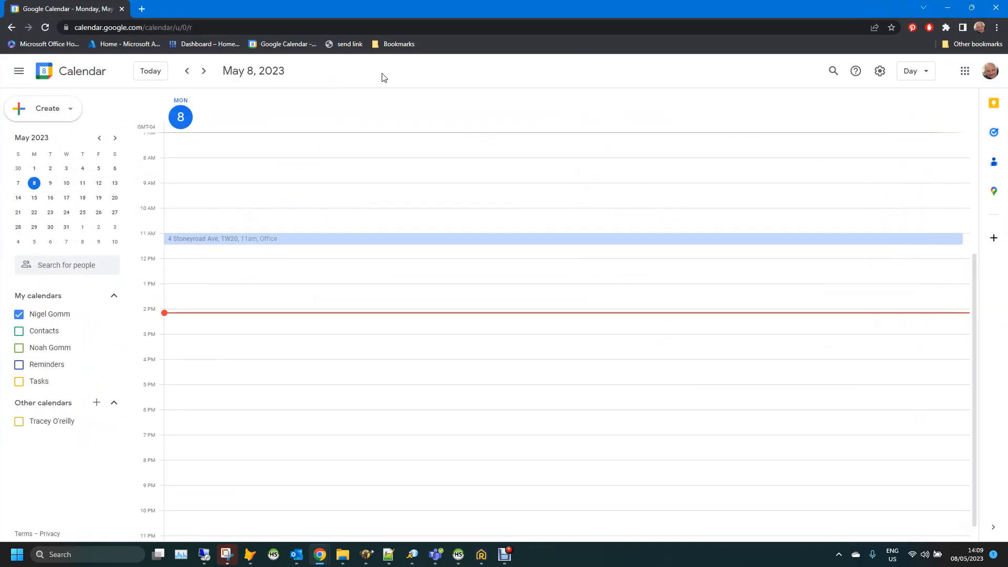
{"action": "left_click", "coordinate": [203, 243]}
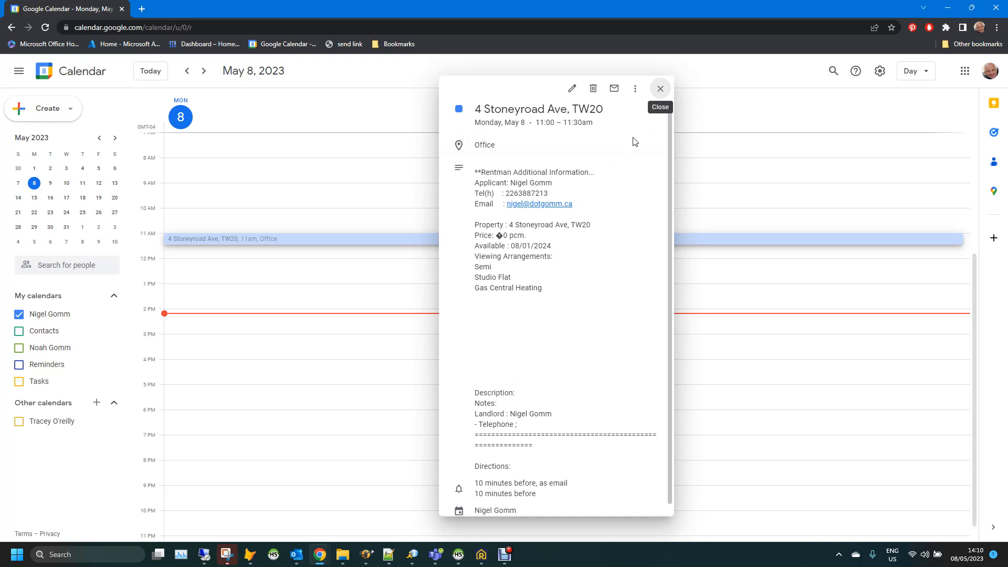
{"action": "left_click", "coordinate": [660, 89]}
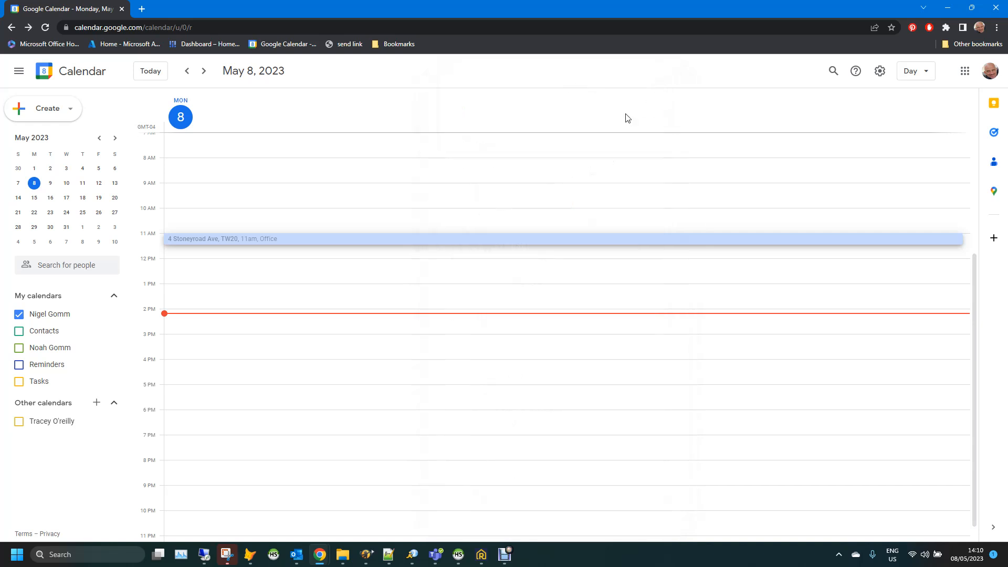
{"action": "left_click", "coordinate": [293, 244]}
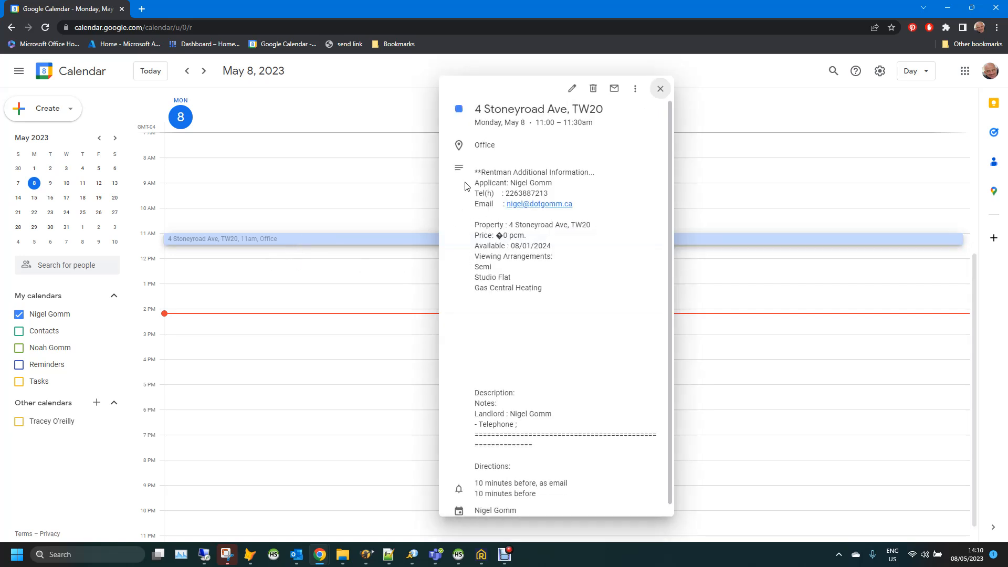
{"action": "left_click", "coordinate": [572, 89]}
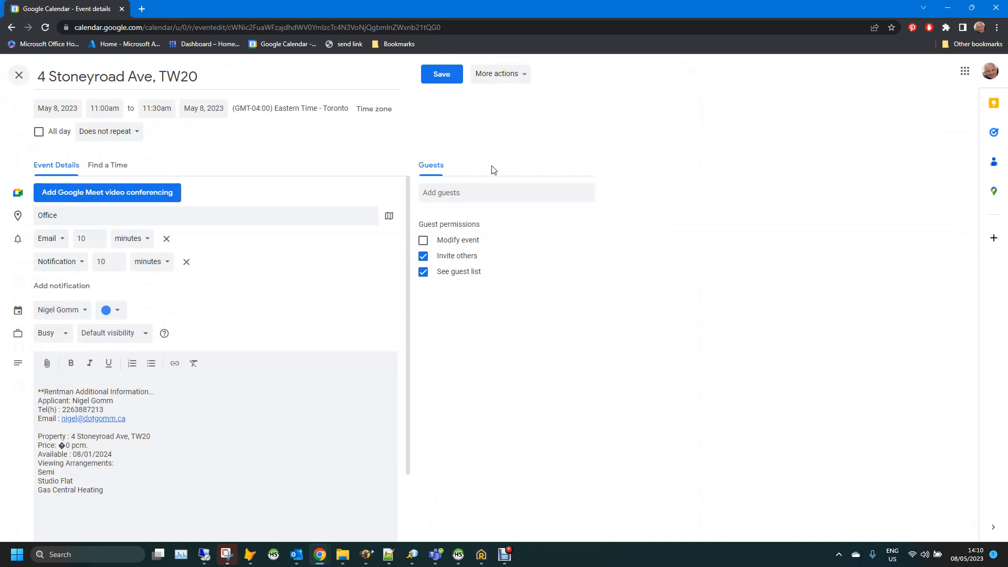
{"action": "left_click", "coordinate": [99, 108]}
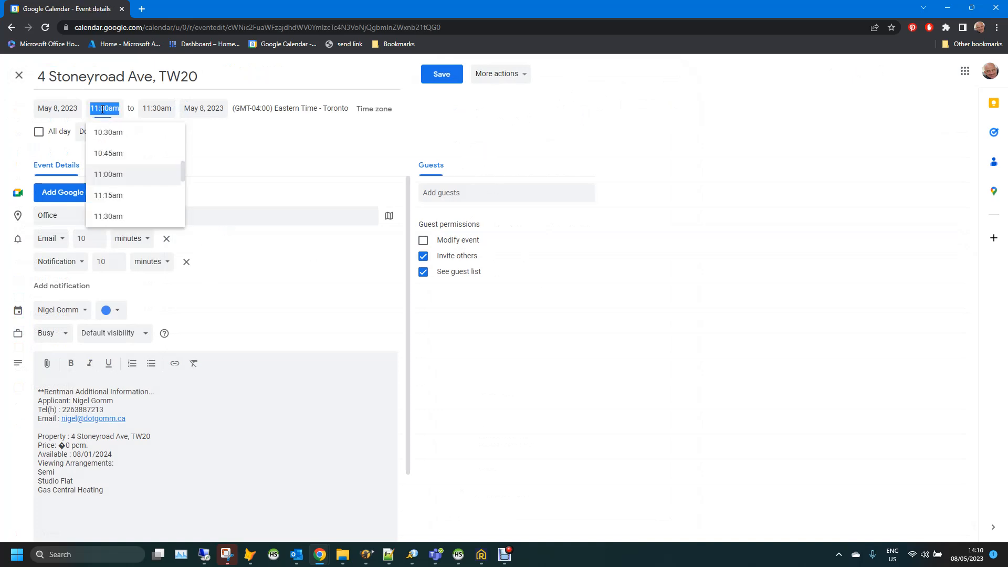
{"action": "left_click", "coordinate": [119, 216]}
{"action": "left_click", "coordinate": [440, 74]}
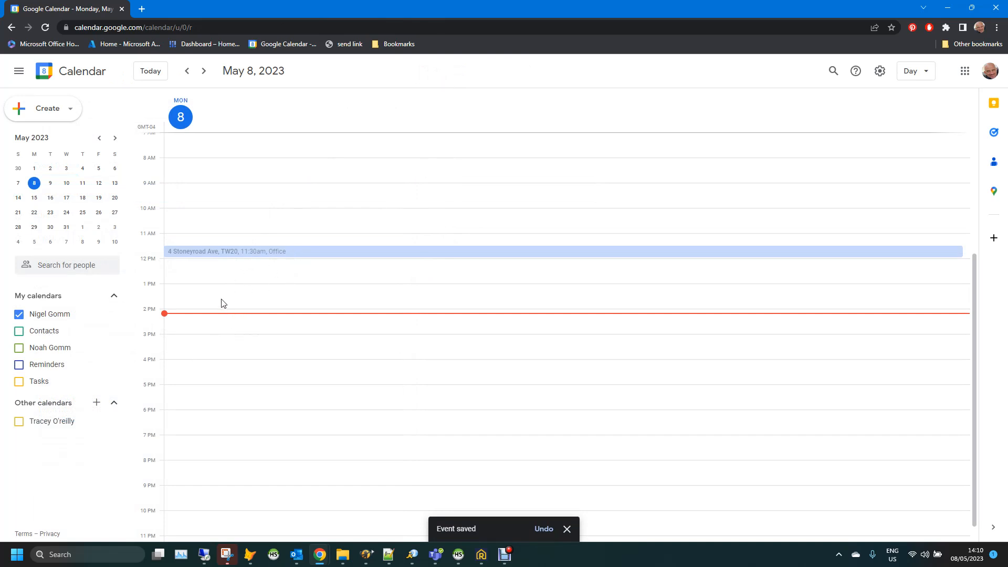
Create a 3–4pm event titled 'test appointment' on May 8
{"action": "left_click", "coordinate": [193, 342]}
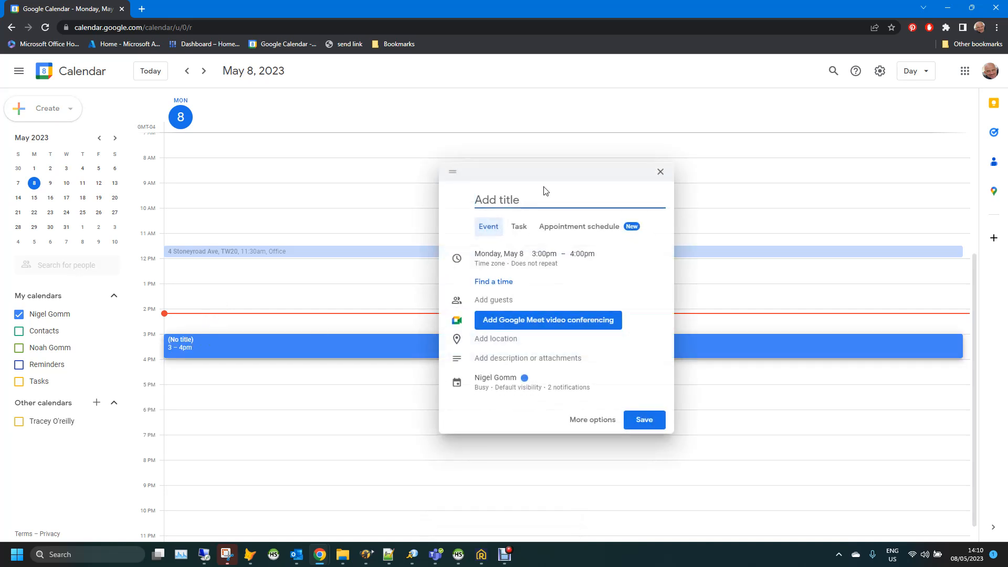
{"action": "type", "text": "test appointment"}
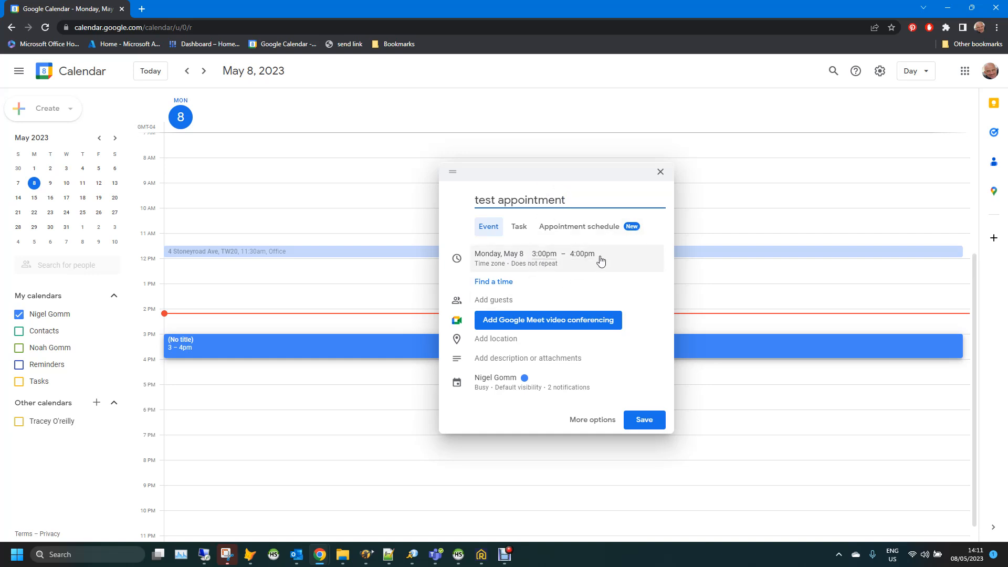
{"action": "left_click", "coordinate": [652, 430]}
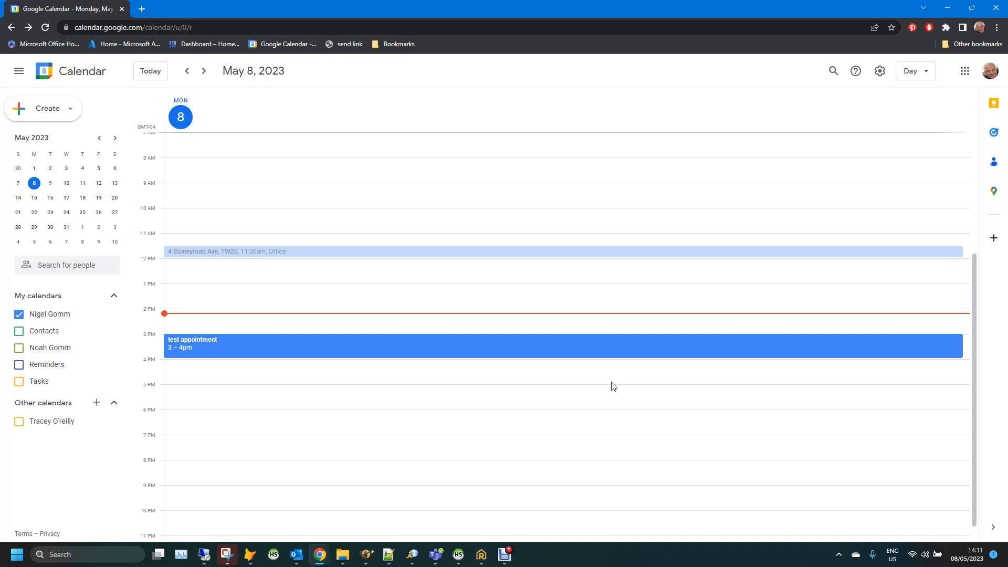
{"action": "left_click", "coordinate": [481, 559]}
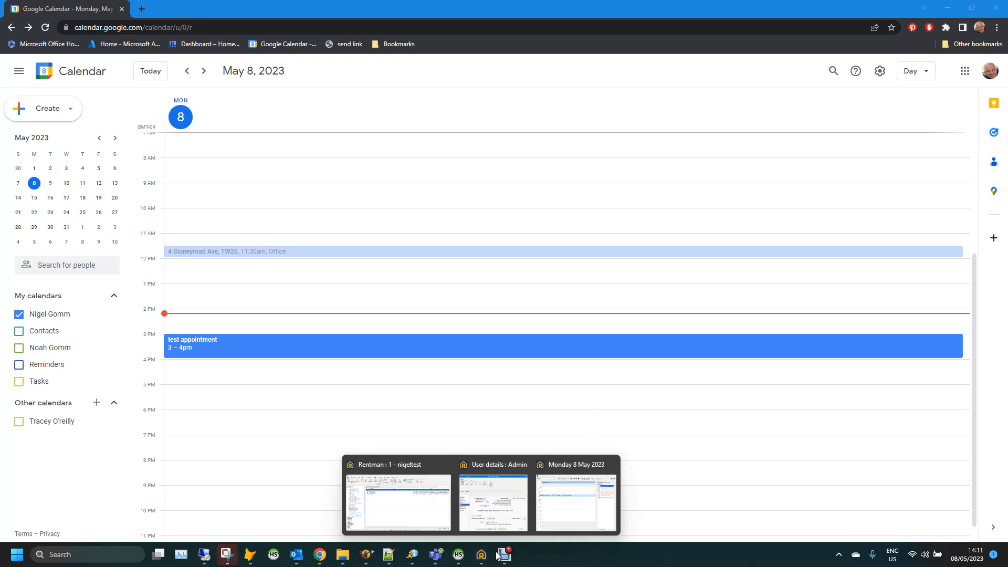
Run Sync Now on Admin's Google diary settings and return to the Monday 8 May diary
{"action": "left_click", "coordinate": [574, 512]}
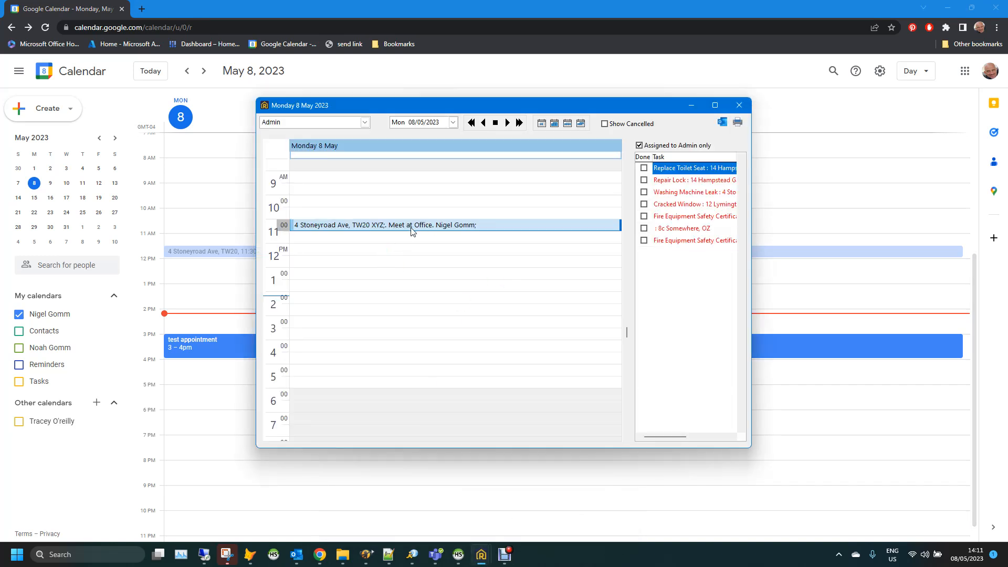
{"action": "mouse_move", "coordinate": [481, 554]}
{"action": "left_click", "coordinate": [499, 507]}
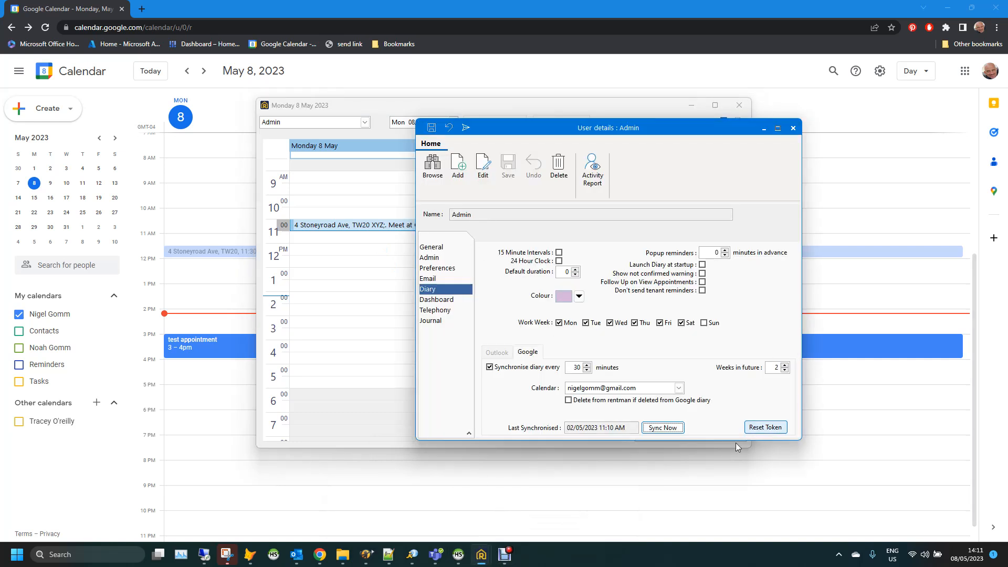
{"action": "left_click", "coordinate": [664, 428]}
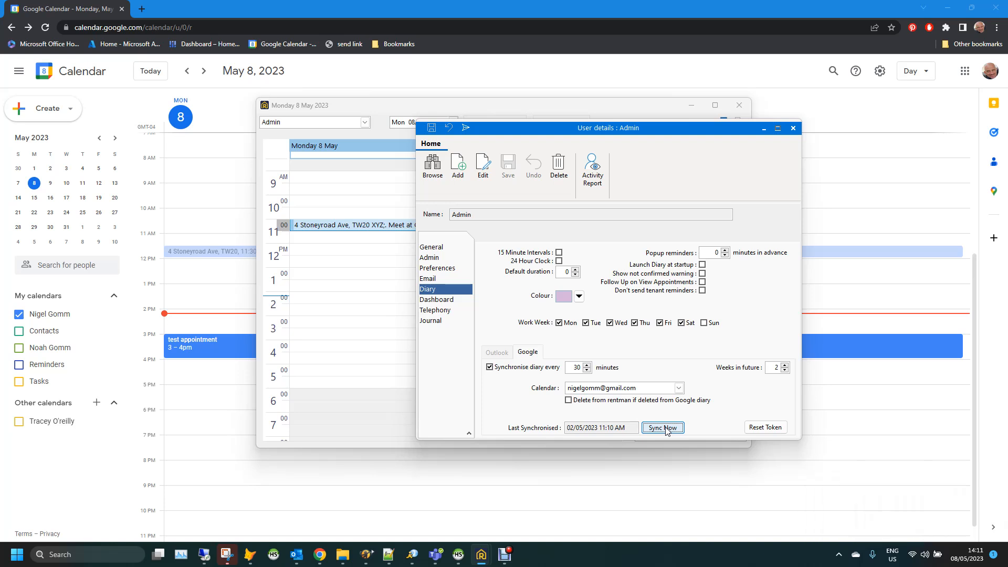
{"action": "left_click", "coordinate": [393, 111]}
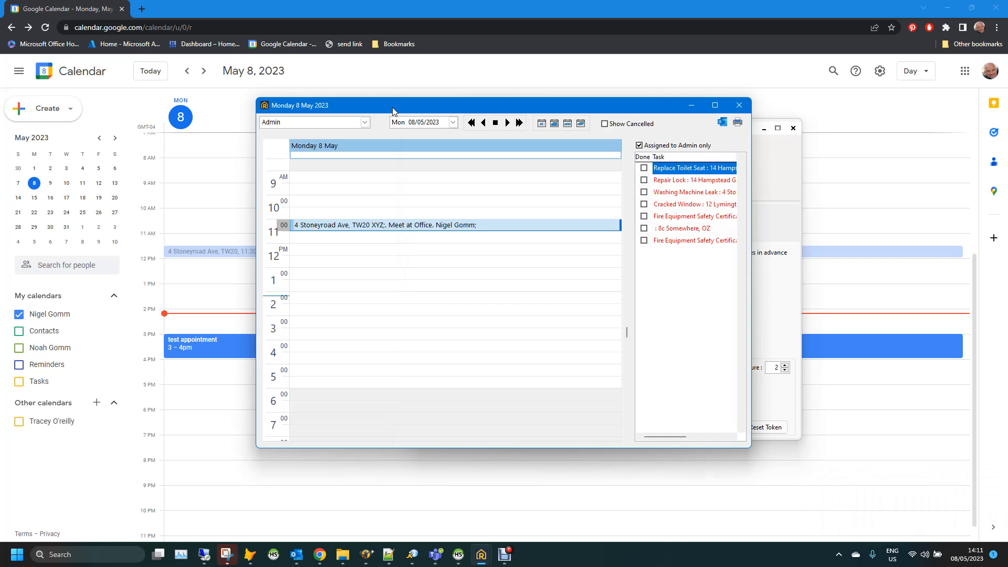
Reload the Monday 8 May diary by stepping to Tuesday 9 May and back, twice
{"action": "left_click", "coordinate": [507, 124]}
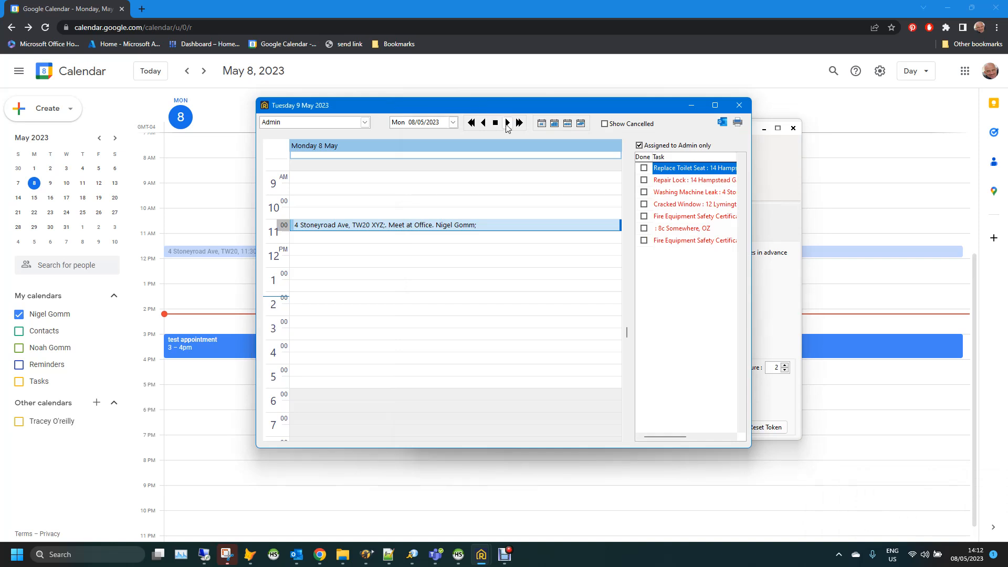
{"action": "left_click", "coordinate": [484, 125]}
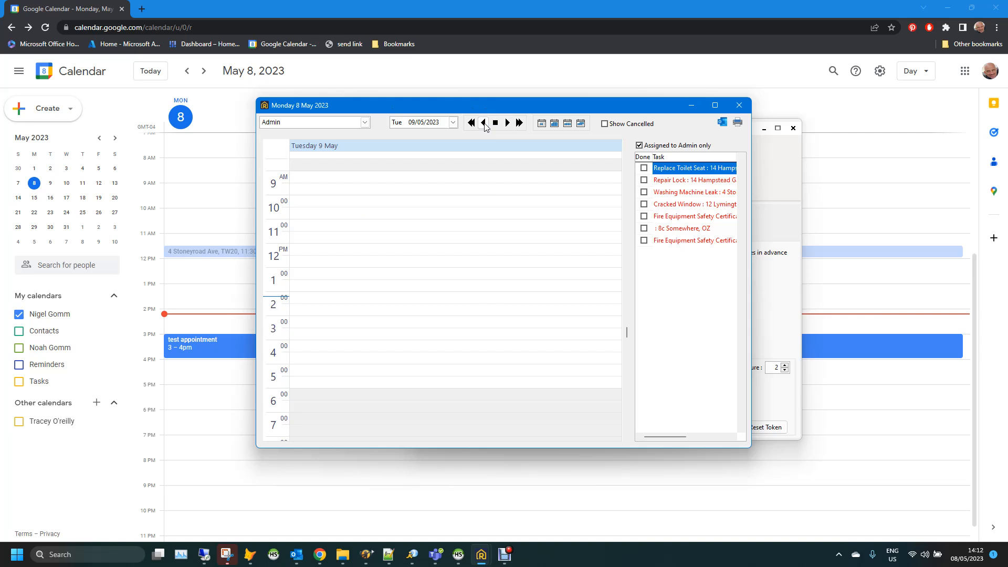
{"action": "mouse_move", "coordinate": [347, 236]}
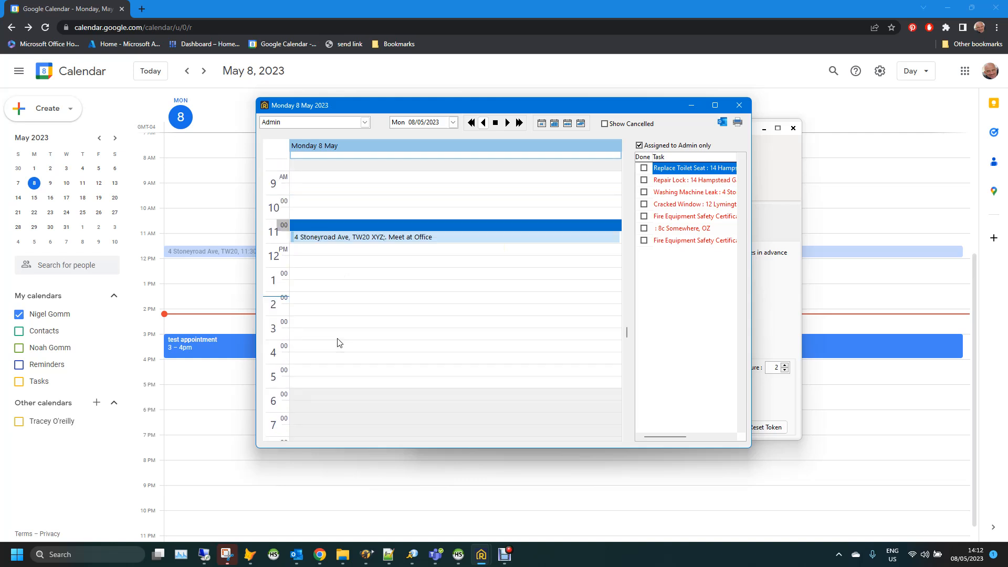
{"action": "left_click", "coordinate": [507, 123]}
{"action": "left_click", "coordinate": [484, 124]}
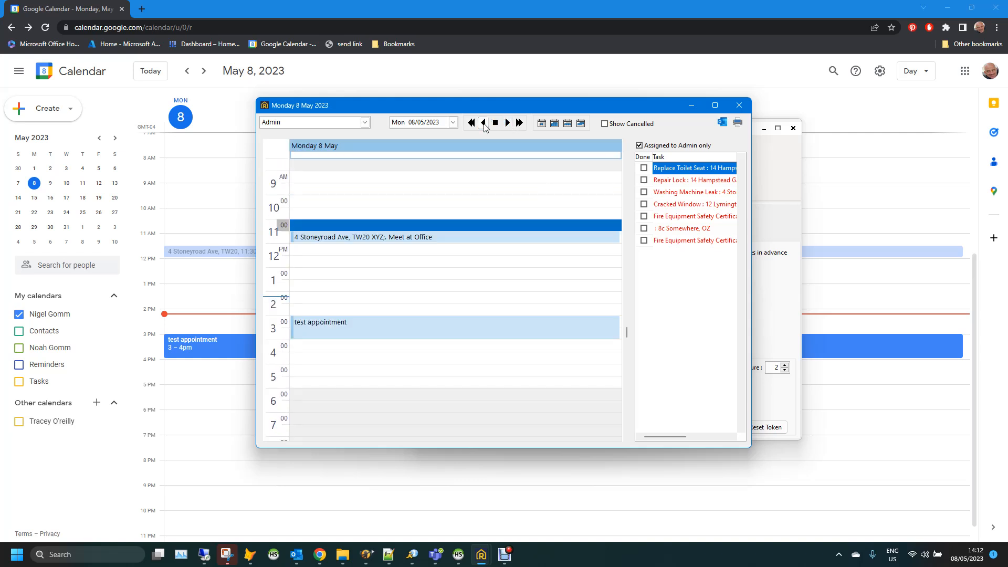
Inspect the 3pm test appointment without changes, then close the diary window
{"action": "double_click", "coordinate": [385, 324]}
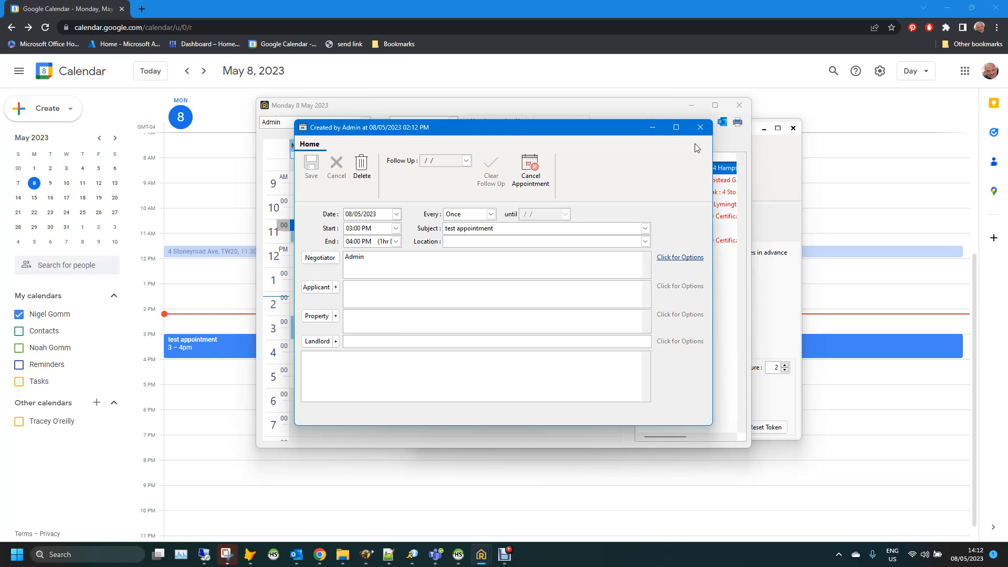
{"action": "left_click", "coordinate": [700, 127]}
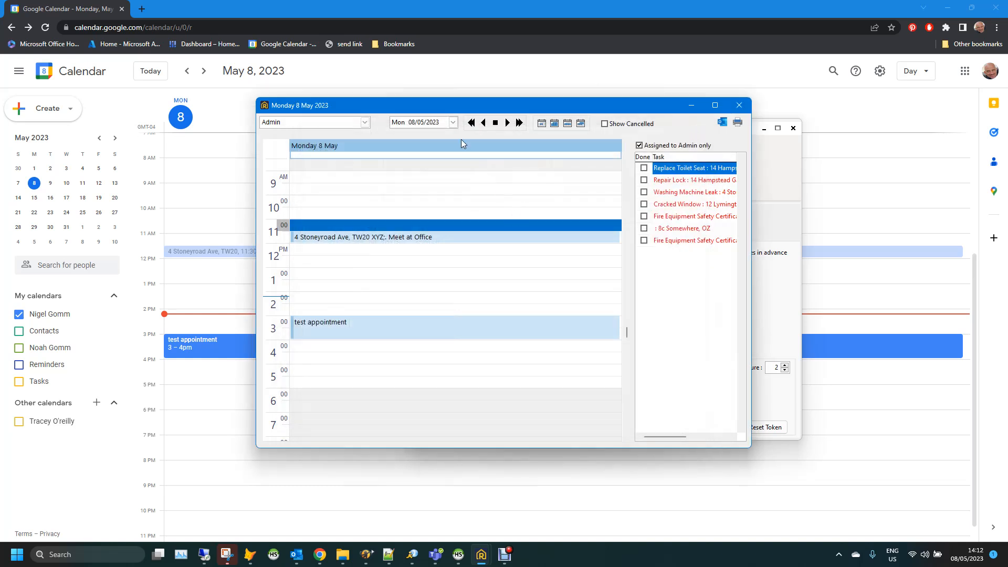
{"action": "mouse_move", "coordinate": [475, 109]}
{"action": "left_mouse_down"}
{"action": "mouse_move", "coordinate": [529, 131]}
{"action": "mouse_move", "coordinate": [456, 110]}
{"action": "left_mouse_up"}
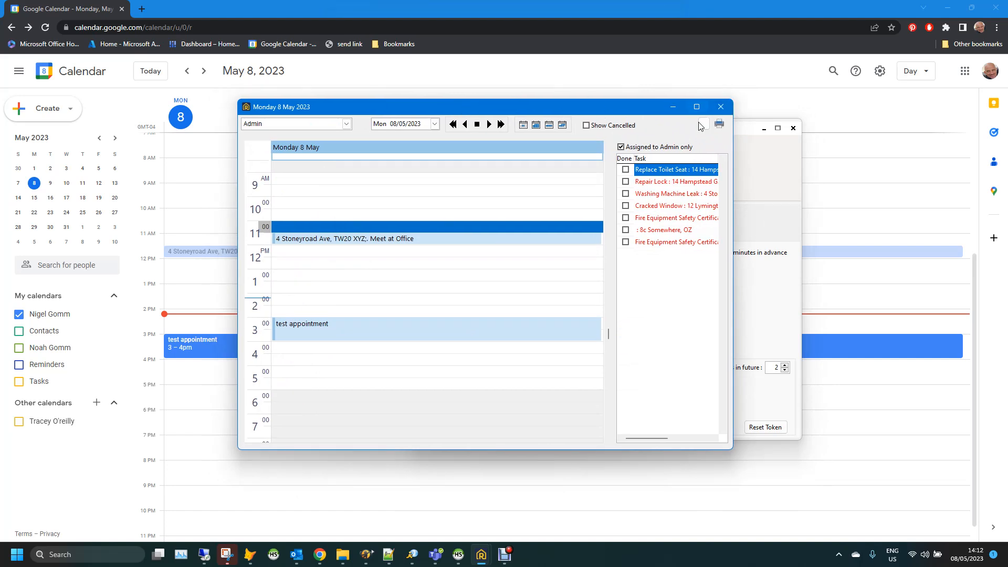
{"action": "left_click", "coordinate": [721, 106]}
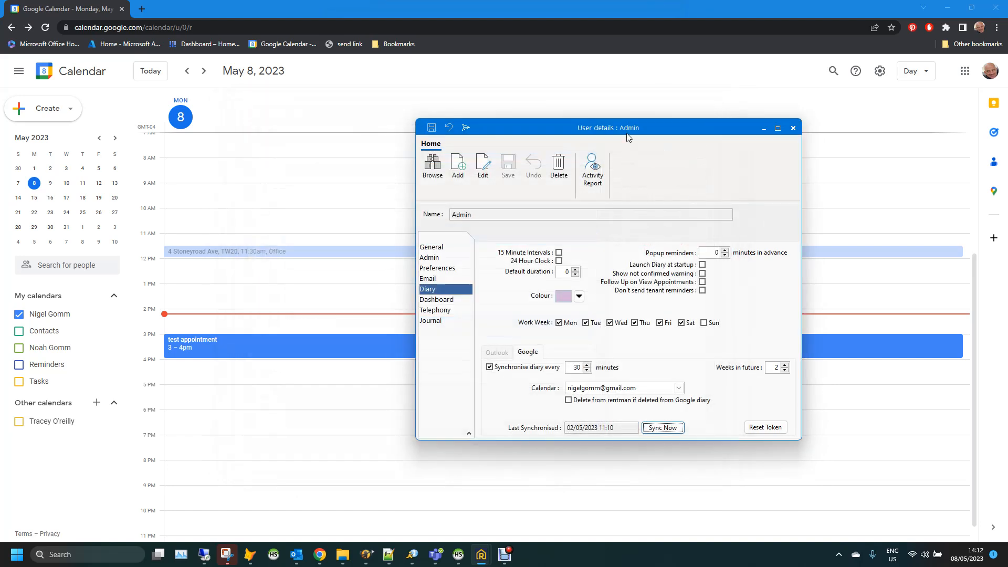
Drag the User details : Admin window further left on screen
{"action": "left_click_drag", "start_coordinate": [646, 127], "coordinate": [541, 120]}
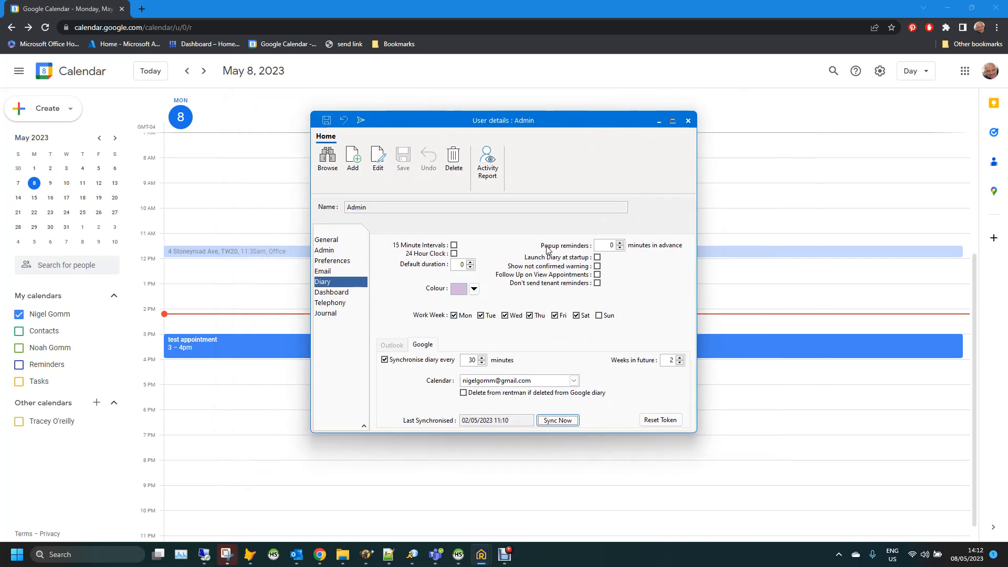
{"action": "mouse_move", "coordinate": [479, 555]}
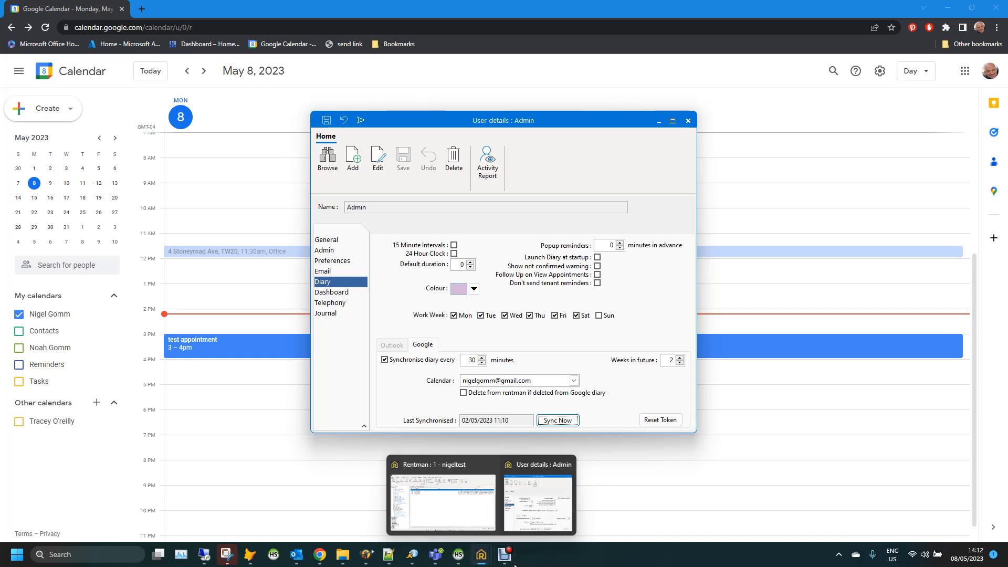